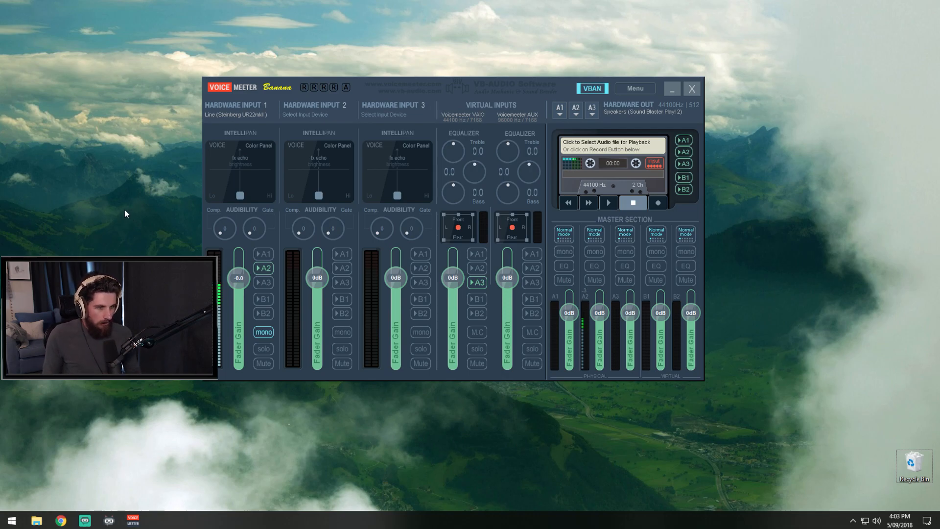
left_click_drag(516, 88, 507, 86)
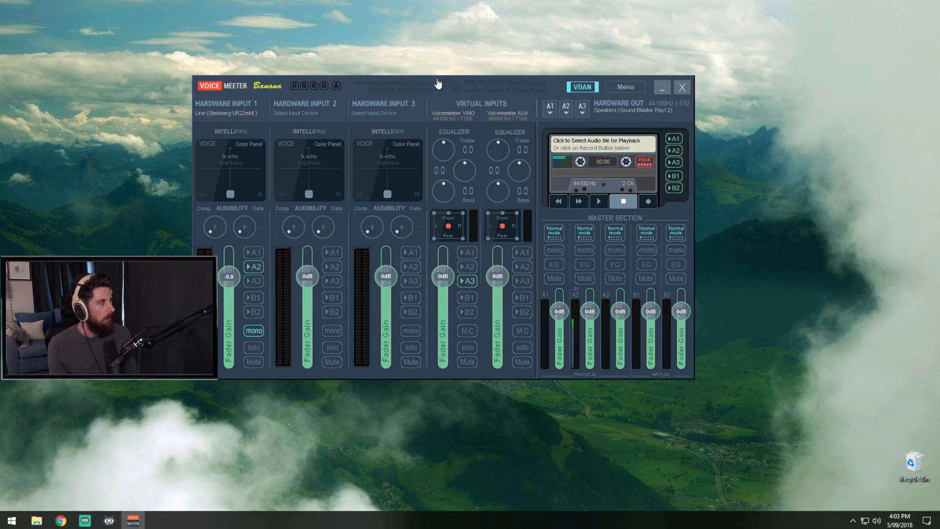
mouse_move(520, 83)
left_mouse_down()
mouse_move(542, 83)
mouse_move(507, 83)
left_mouse_up()
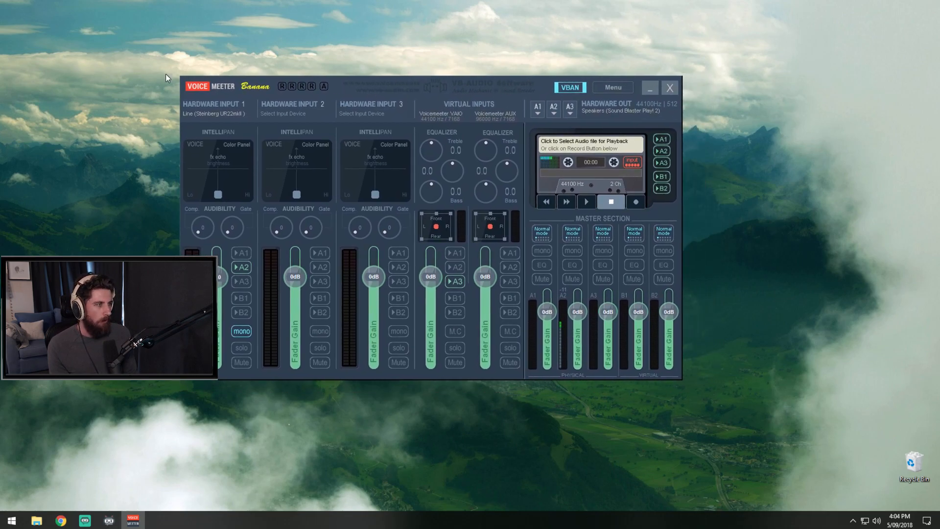
left_click(852, 521)
left_click(851, 380)
left_click_drag(418, 78, 398, 88)
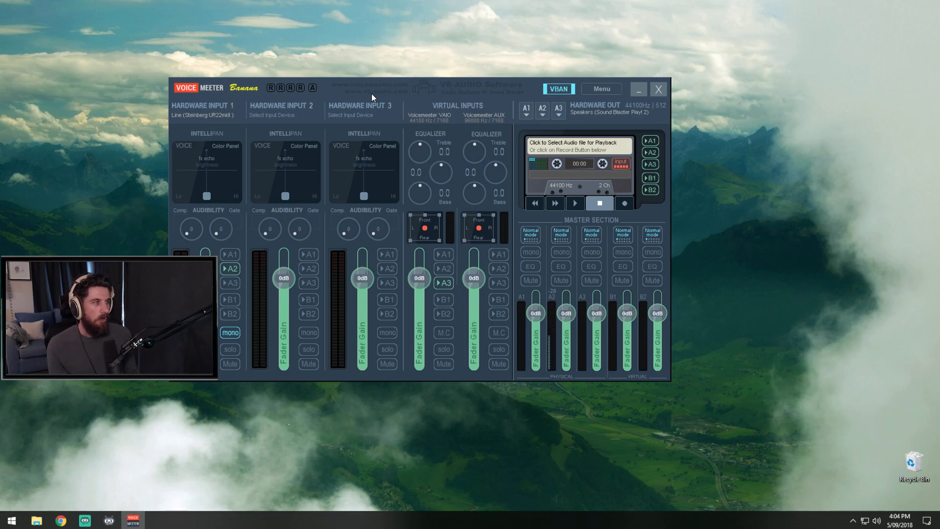
left_click_drag(441, 97, 413, 91)
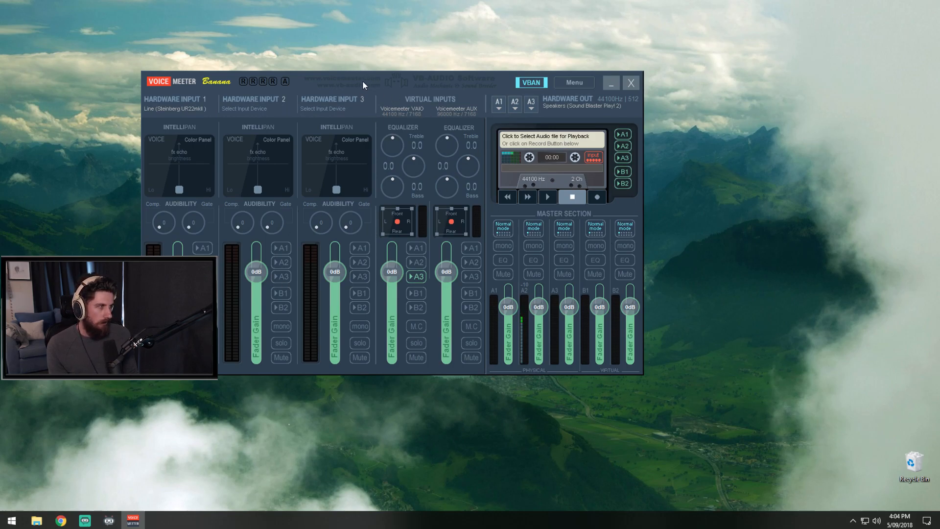
left_click_drag(341, 78, 328, 72)
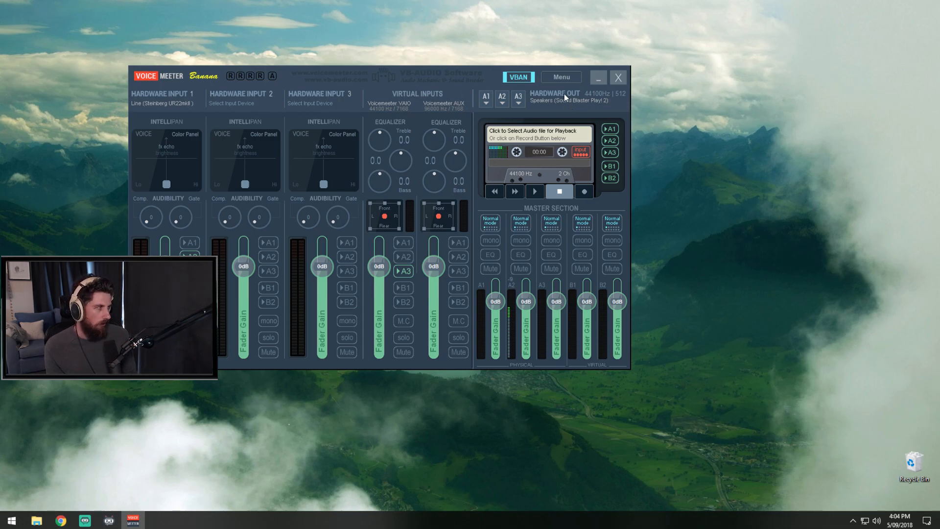
- Check the playback devices offered for hardware output A1 and leave the selection as it is
left_click(486, 99)
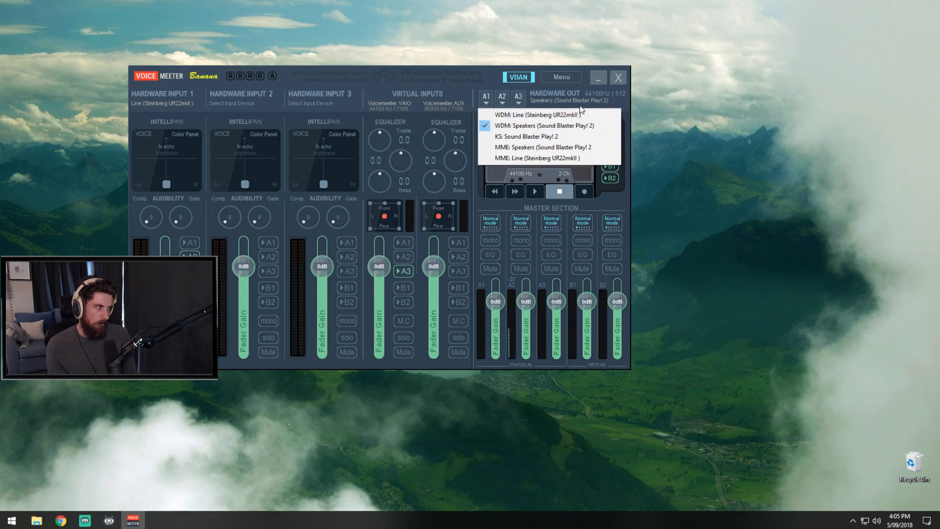
left_click(568, 99)
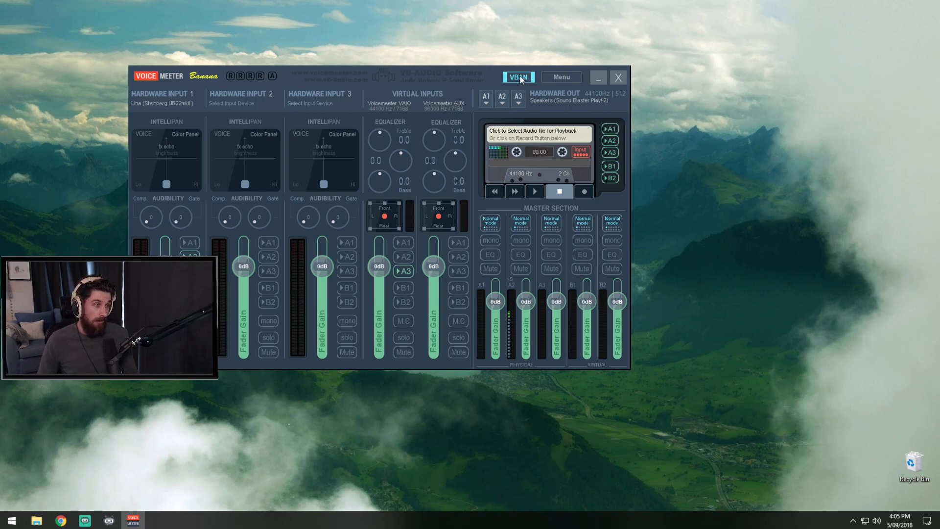
left_click(853, 520)
left_click(828, 348)
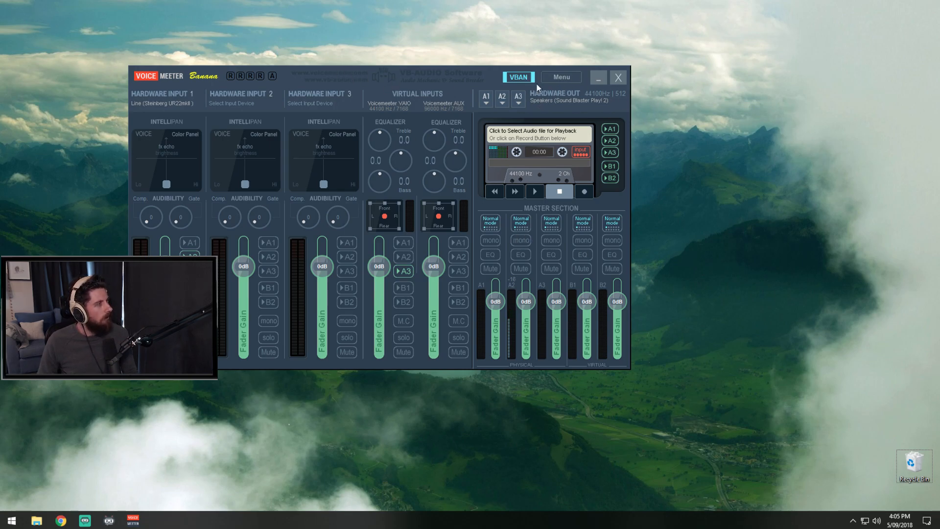
- Open the VBAN network configuration, place it beside the mixer and review the two enabled outgoing streams
left_click(507, 76)
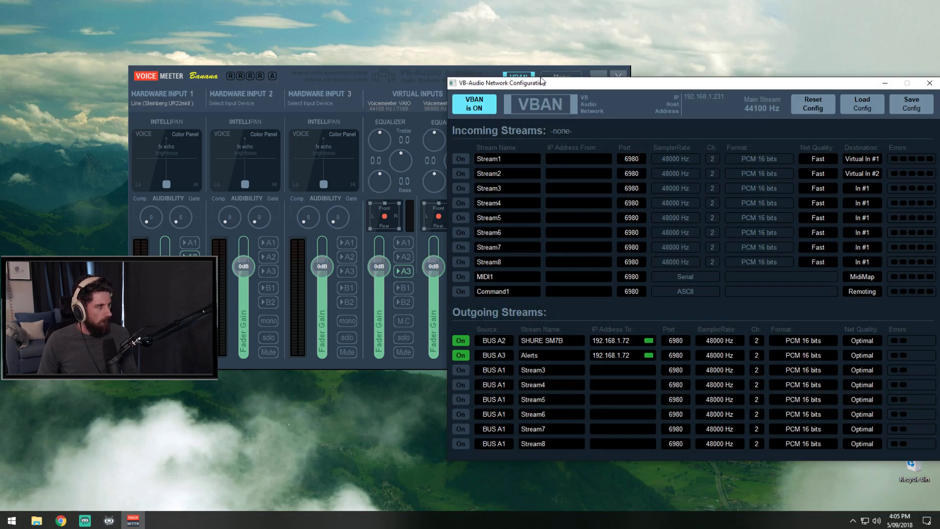
left_click_drag(541, 91, 491, 58)
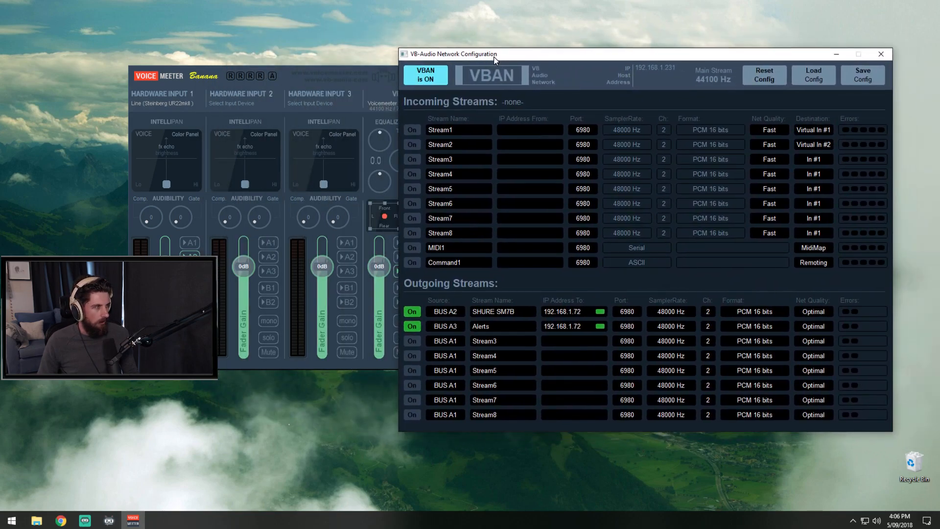
left_click_drag(334, 73, 206, 36)
left_click_drag(542, 57, 464, 54)
left_click(266, 38)
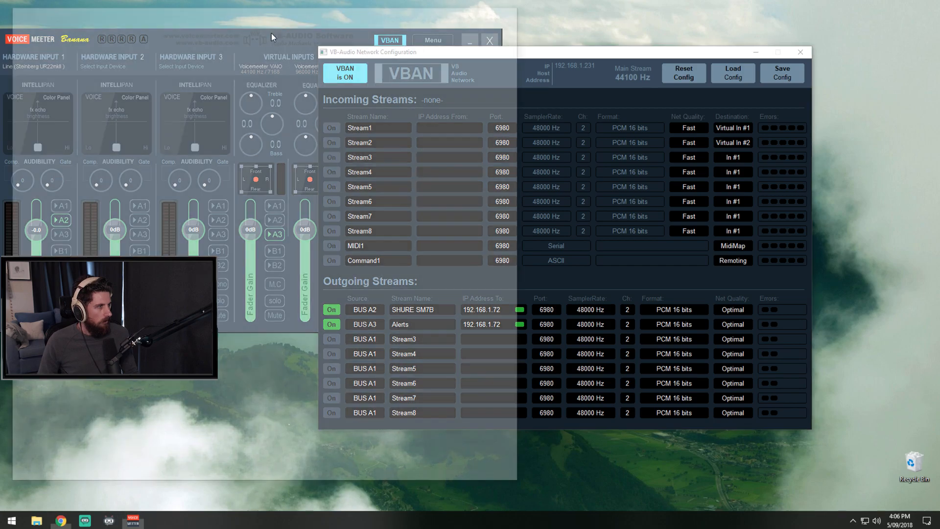
left_click(515, 8)
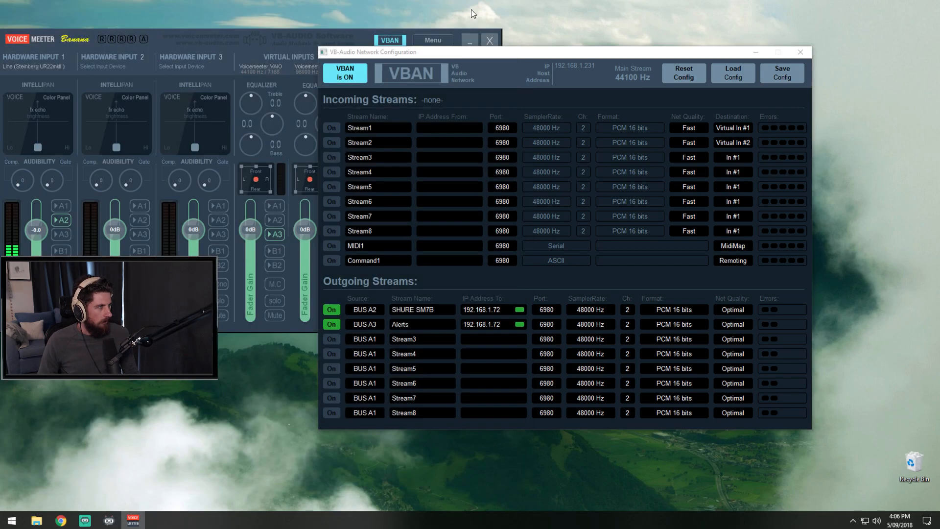
left_click_drag(586, 56, 579, 60)
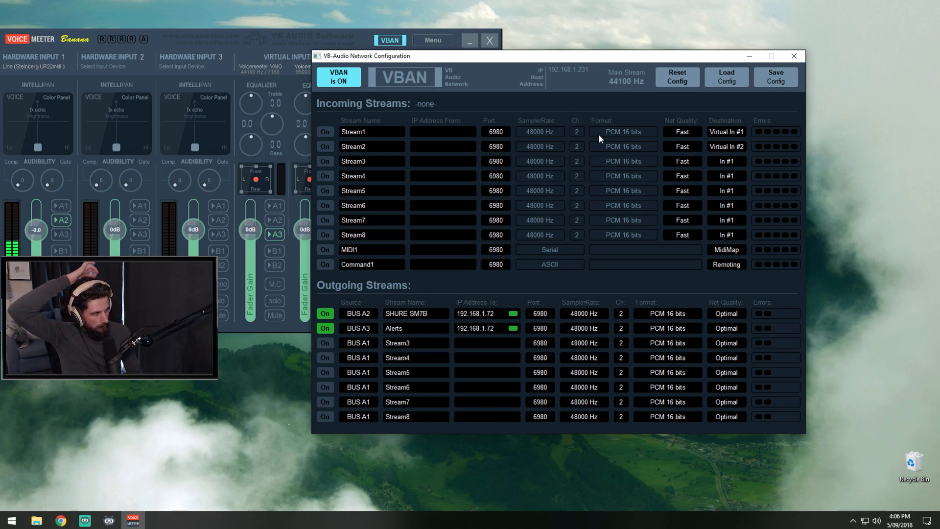
left_click_drag(508, 55, 482, 38)
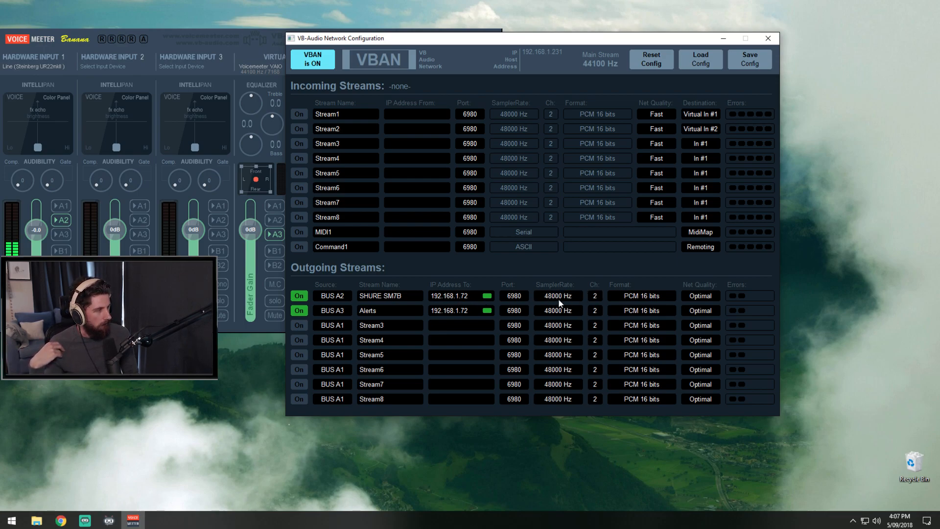
left_click_drag(430, 38, 460, 81)
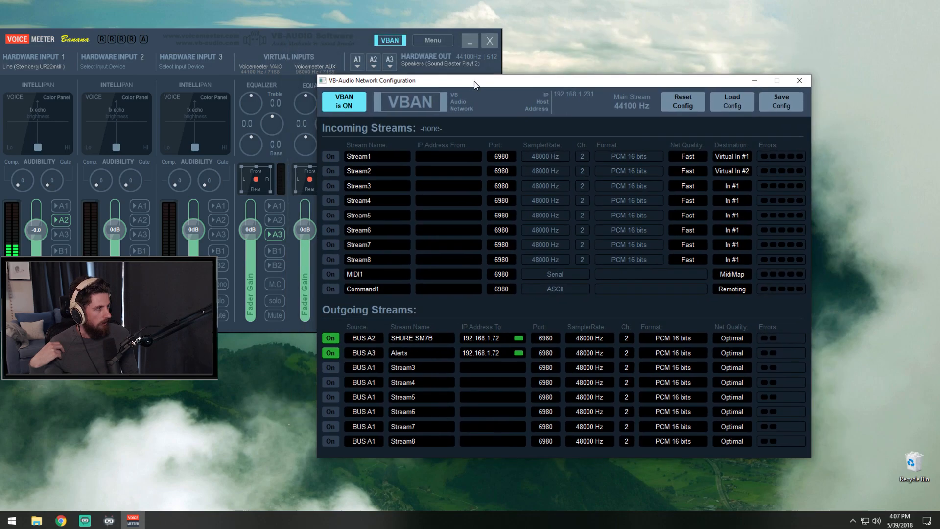
- Check the main output device's sample rate and buffer size in the system settings, and close them
left_click(433, 41)
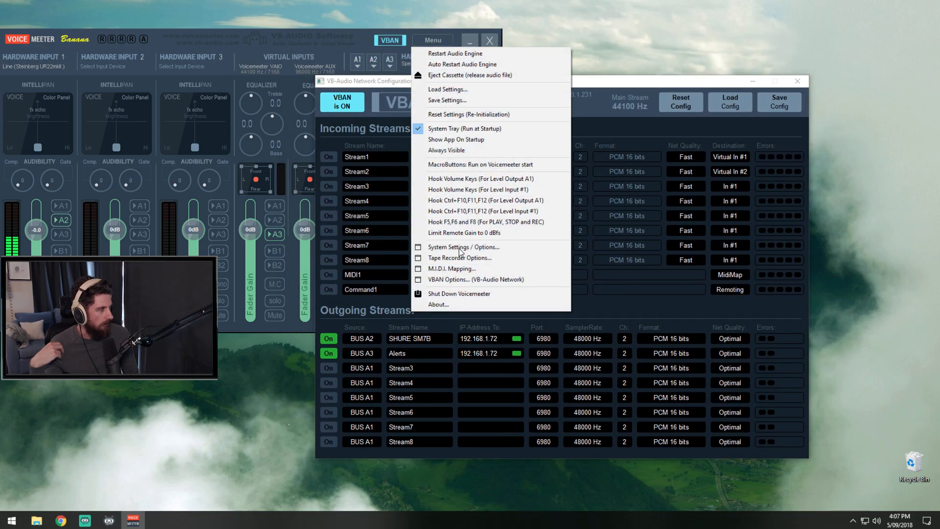
left_click(514, 243)
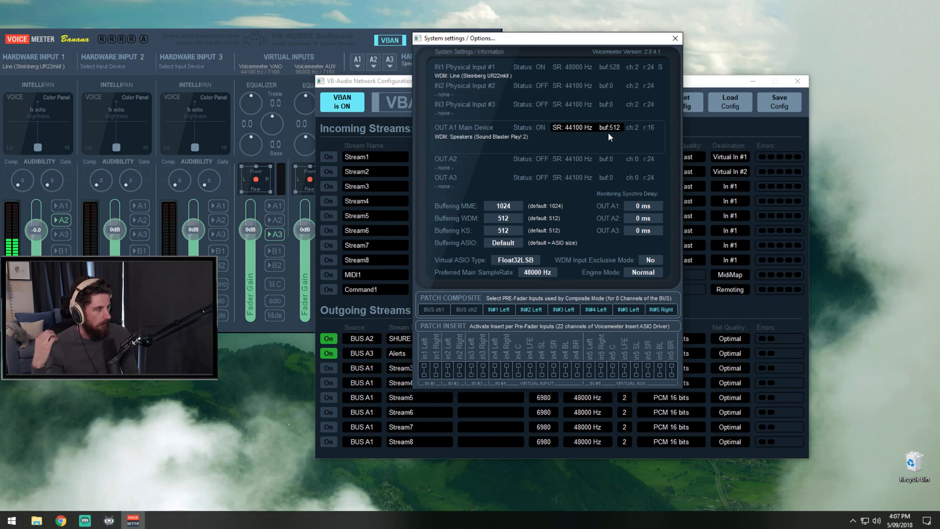
left_click(674, 38)
- Review the destination IP addresses of the outgoing VBAN streams and close the network configuration
left_click_drag(601, 83, 588, 73)
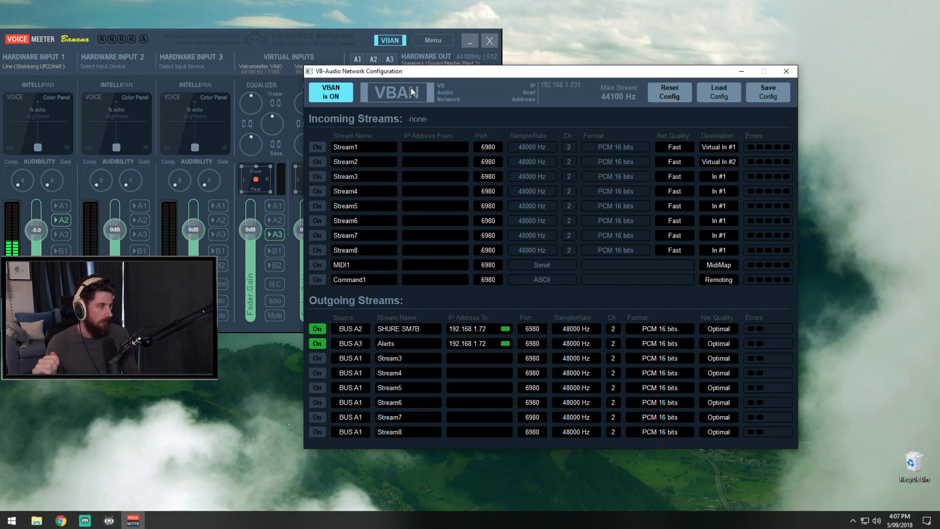
left_click_drag(474, 72, 429, 53)
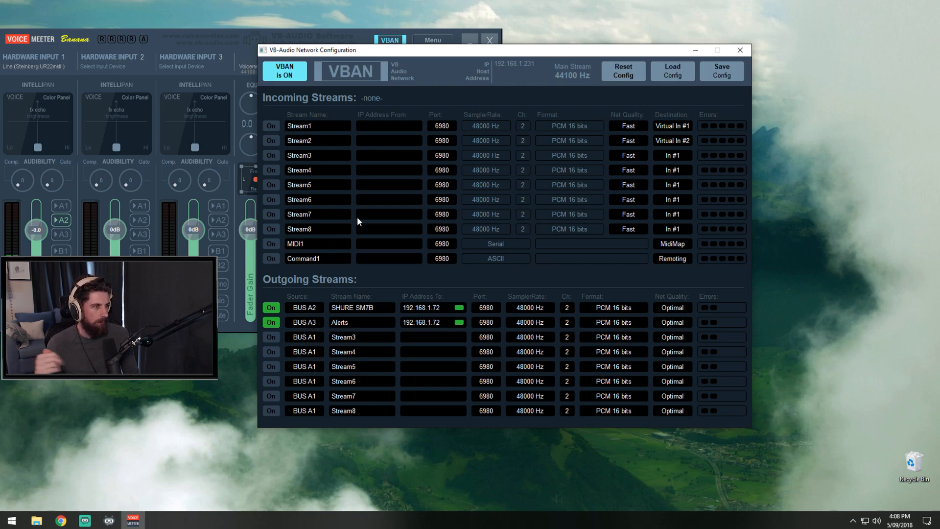
mouse_move(400, 52)
left_mouse_down()
mouse_move(633, 116)
mouse_move(546, 155)
mouse_move(505, 92)
mouse_move(418, 51)
left_mouse_up()
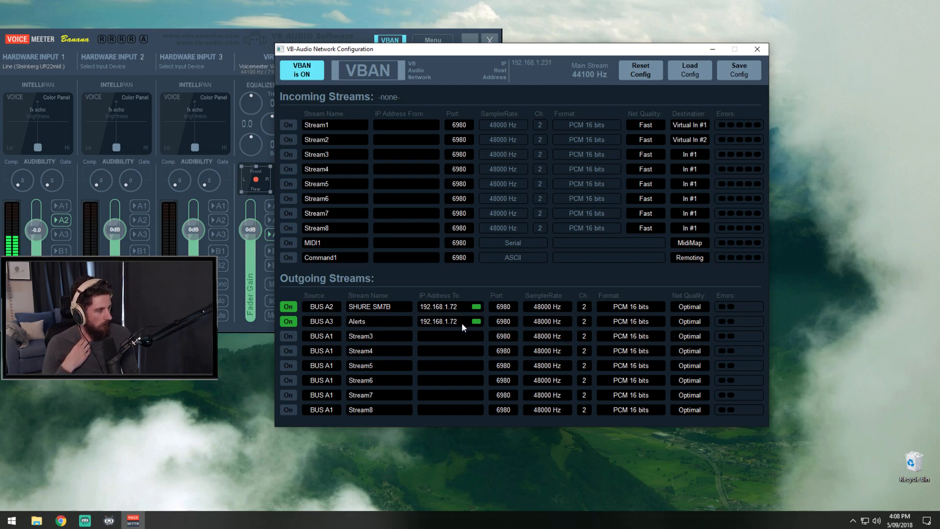
left_click_drag(485, 54, 541, 48)
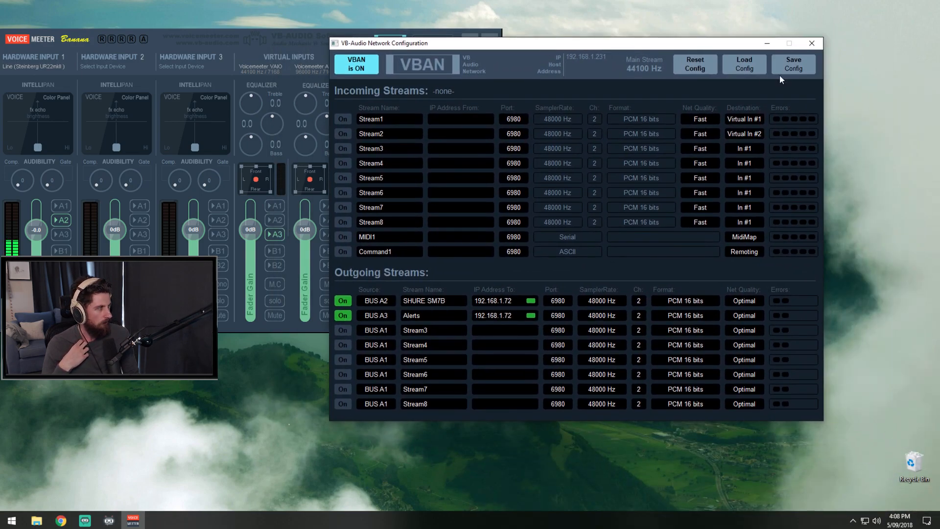
left_click(812, 44)
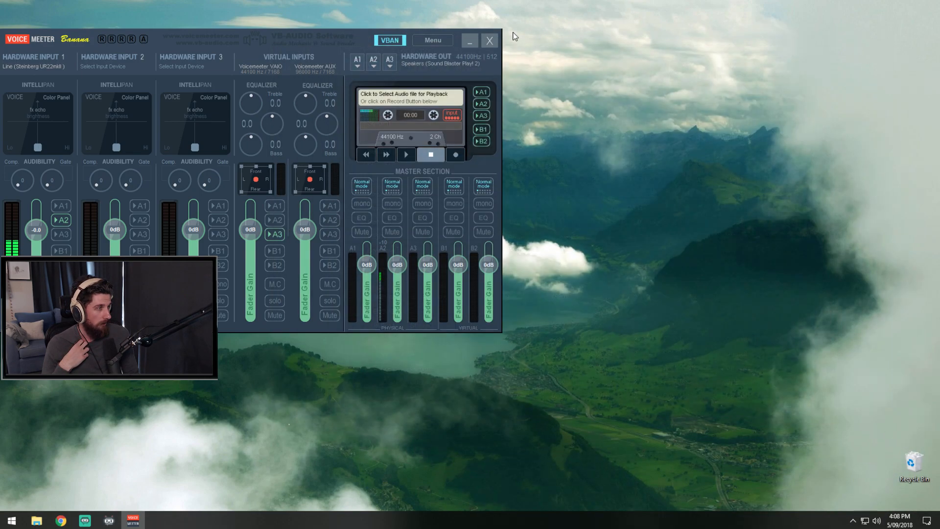
- Check the device choices for hardware output A1 and hardware input 1 without changing them
left_click_drag(337, 40, 594, 51)
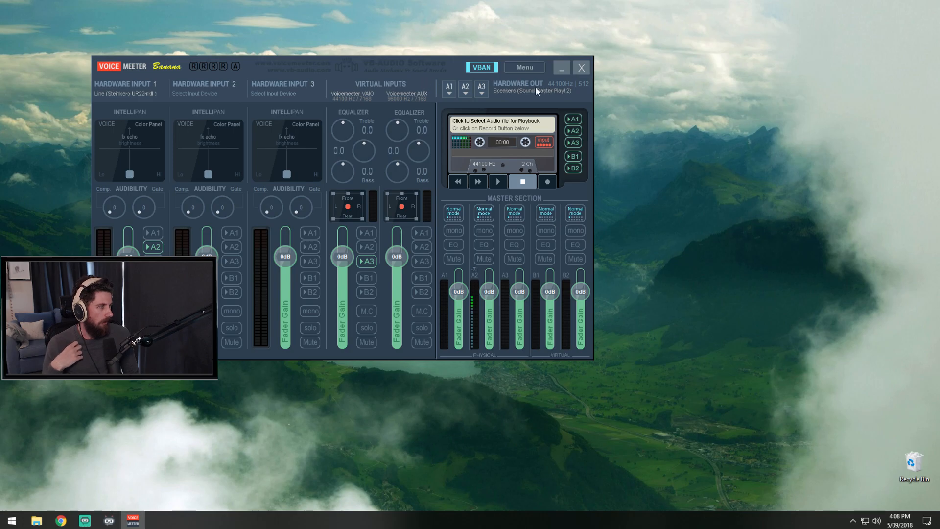
left_click(448, 91)
left_click(448, 92)
left_click(336, 84)
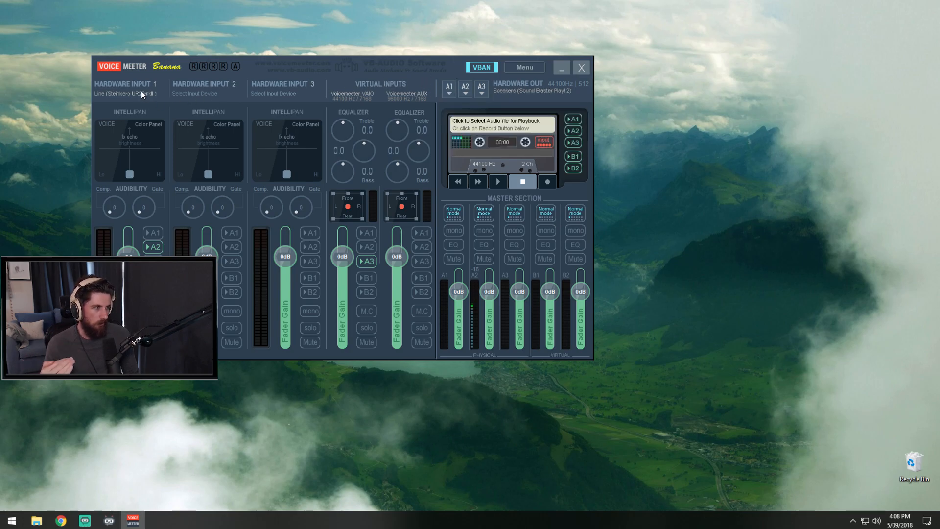
left_click(128, 90)
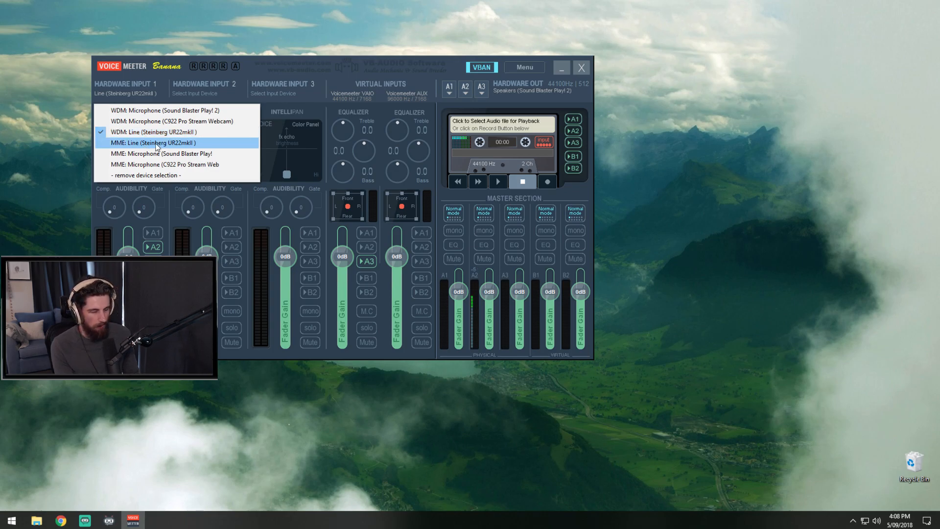
left_click_drag(448, 69, 452, 70)
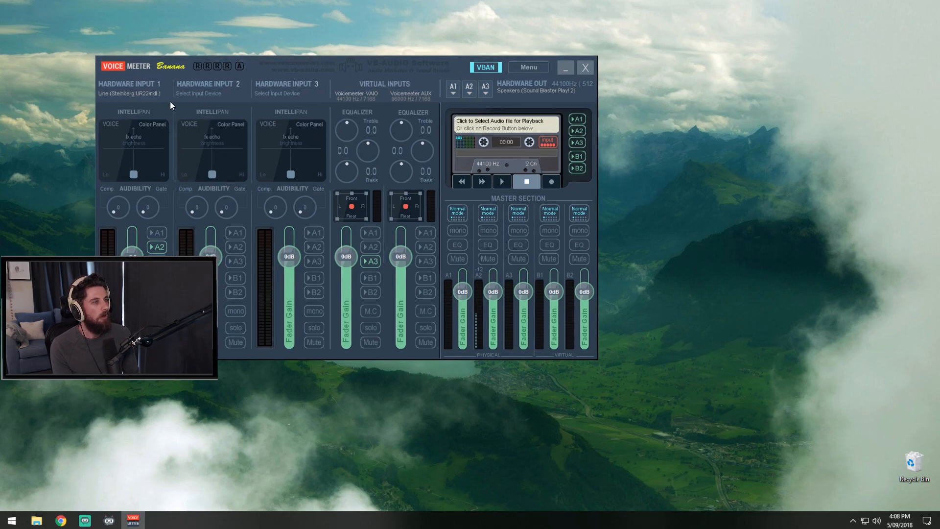
- Compare the Voicemeeter VAIO input's A3 routing with the Alerts stream's source bus in the VBAN configuration
left_click_drag(290, 61, 263, 78)
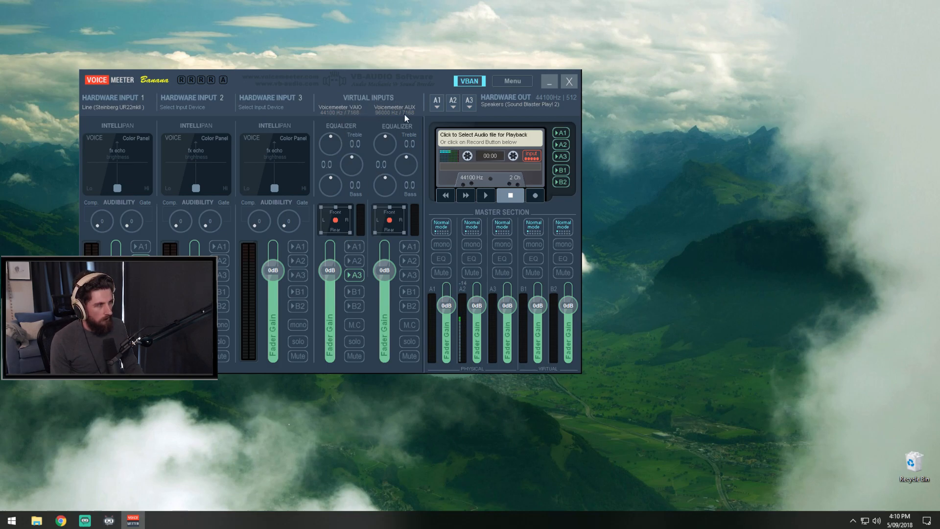
left_click(353, 275)
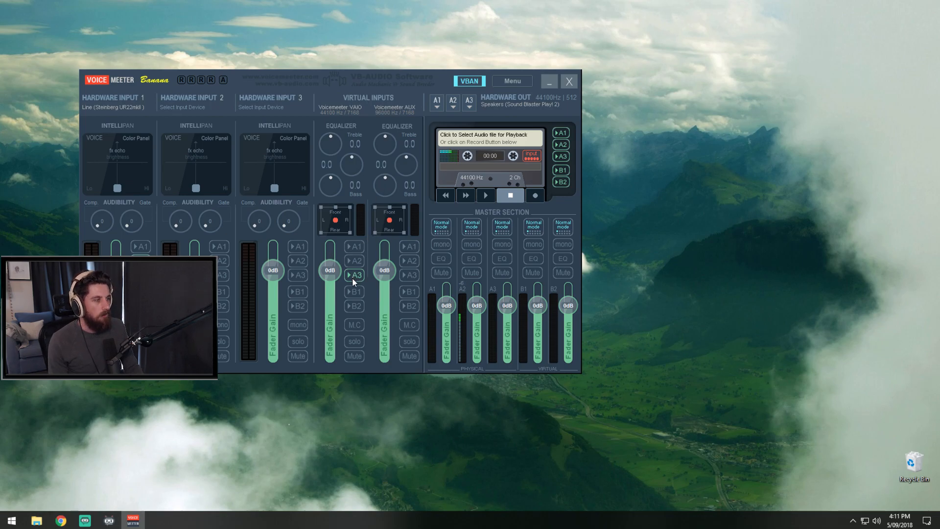
left_click(479, 81)
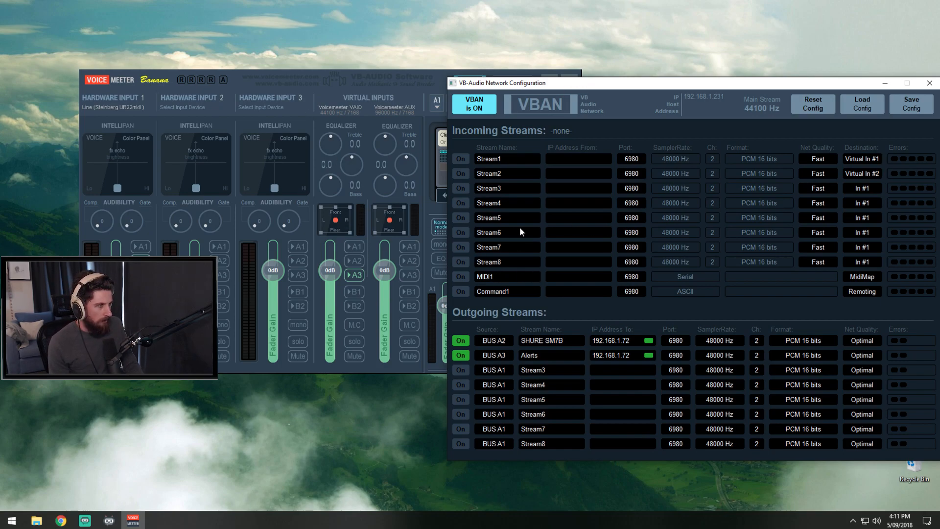
left_click_drag(556, 85, 493, 54)
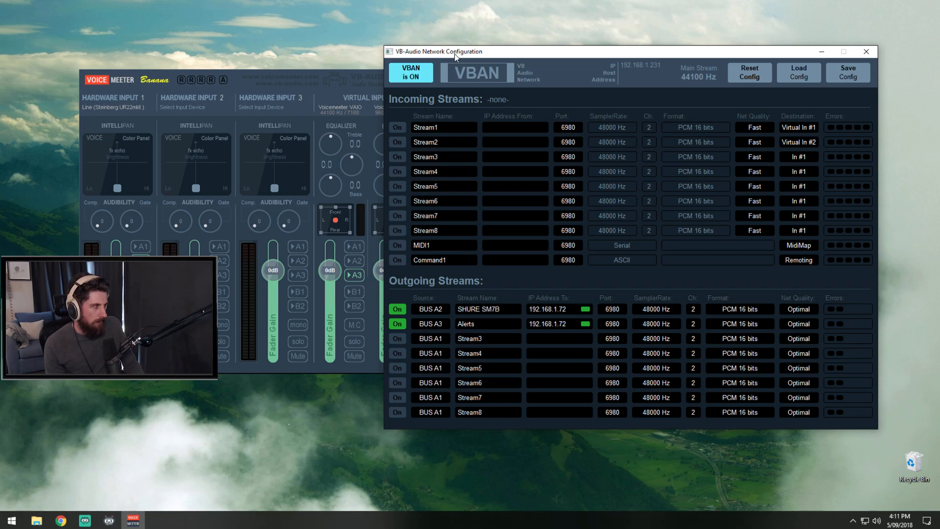
left_click_drag(454, 54, 490, 52)
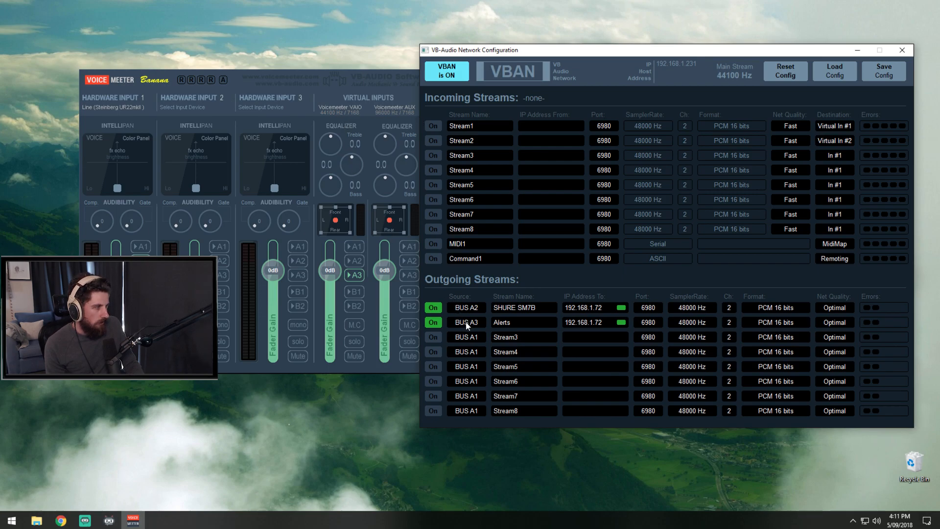
- Check the default output device in the Windows sound settings and close them
left_click(852, 521)
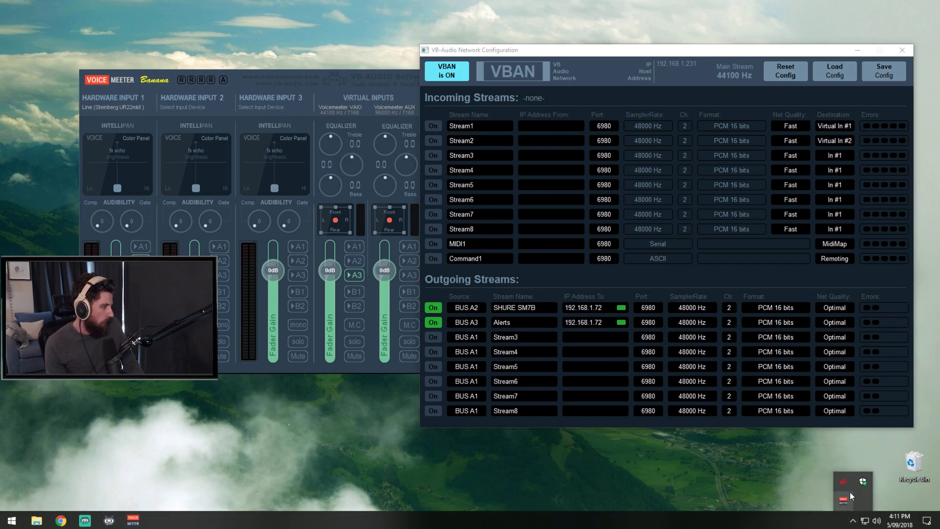
right_click(878, 523)
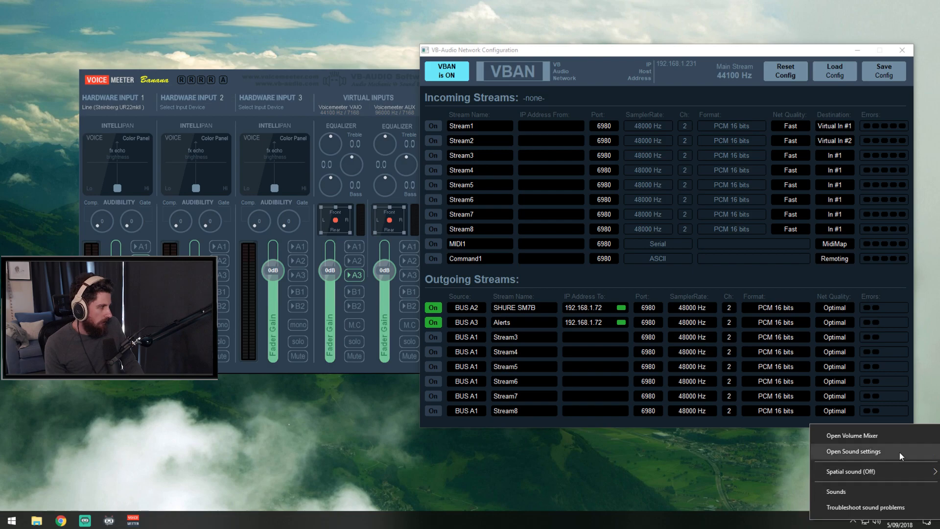
left_click(867, 450)
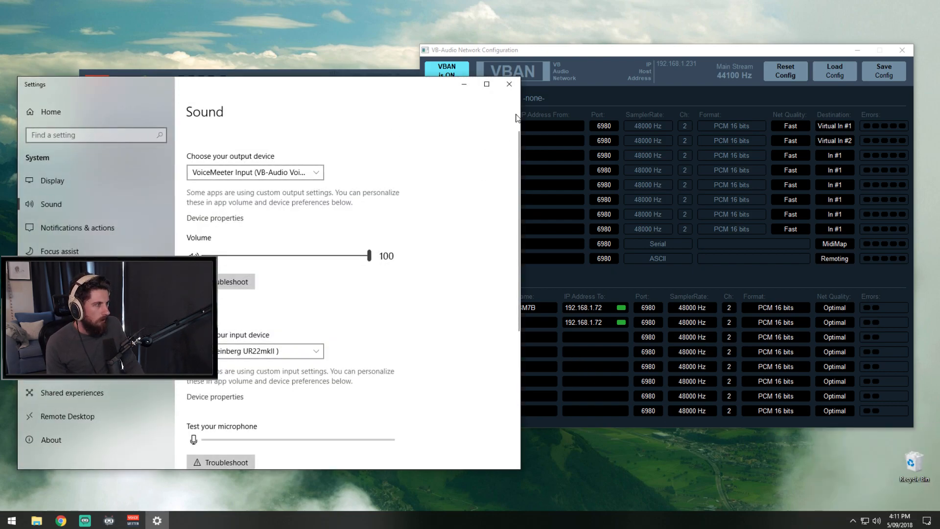
left_click(509, 84)
- Look up which playback device is the default in the Windows Sound dialog, scrolling to the VoiceMeeter entries, and close the dialog
right_click(877, 521)
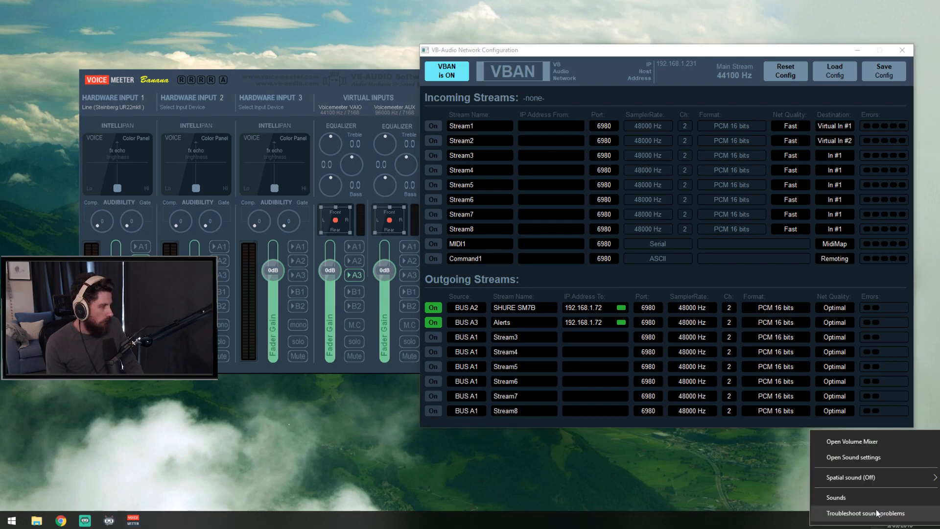
left_click(875, 496)
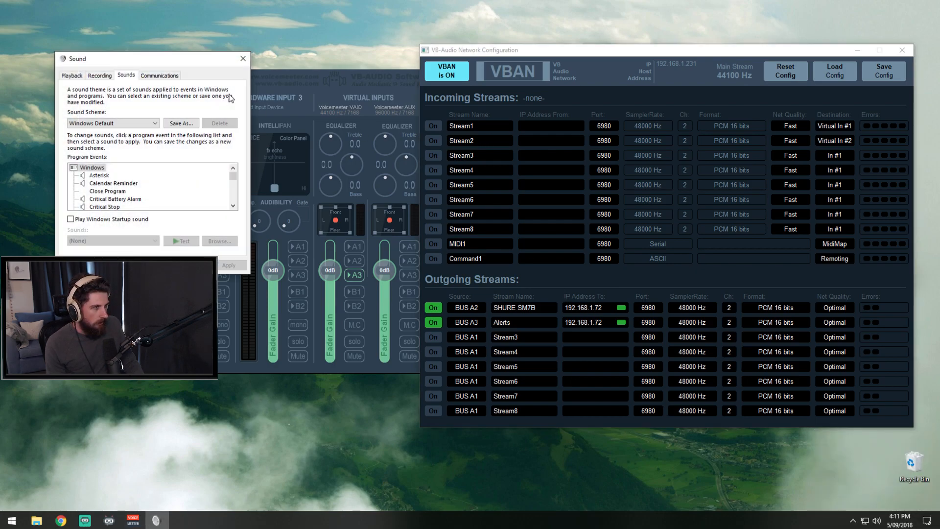
left_click(73, 75)
left_click_drag(111, 58, 233, 34)
left_click_drag(362, 105, 378, 168)
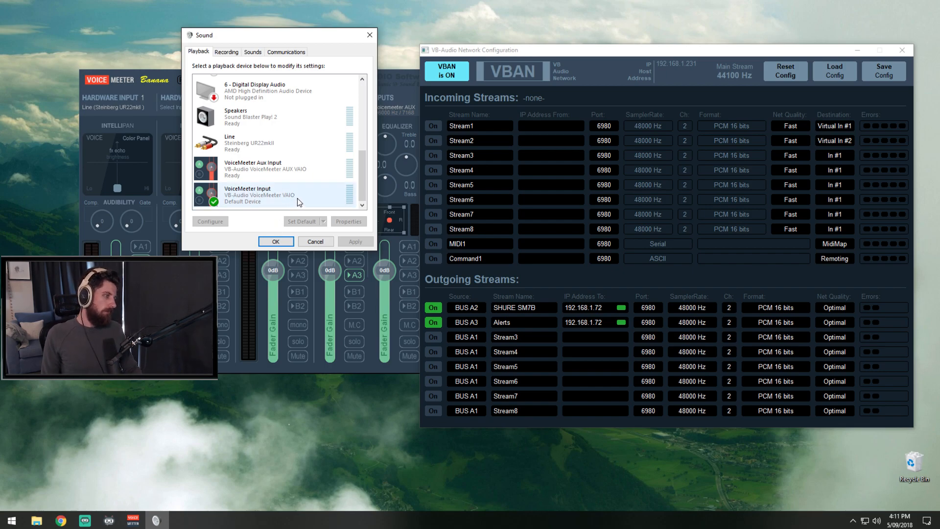
left_click(369, 35)
- Close the VBAN network configuration so only the Voicemeeter mixer remains on the desktop
left_click_drag(266, 72, 253, 69)
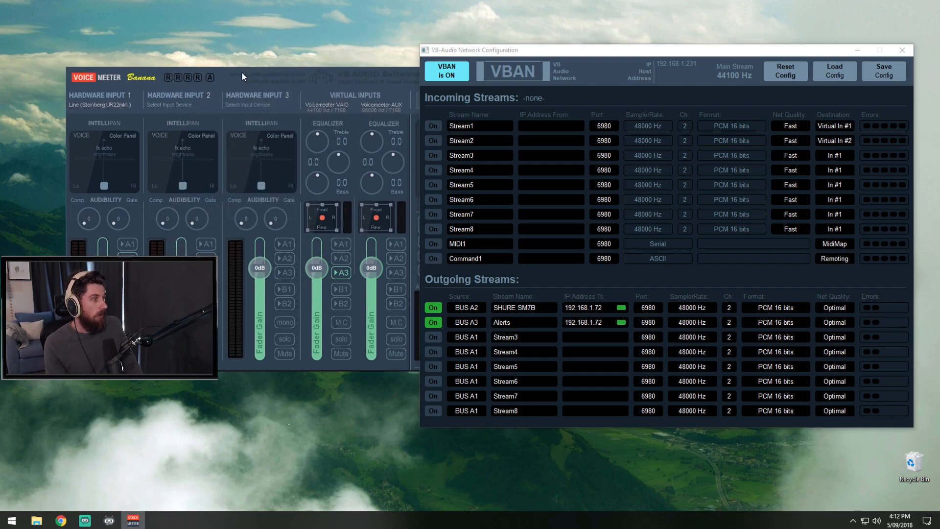
left_click(902, 51)
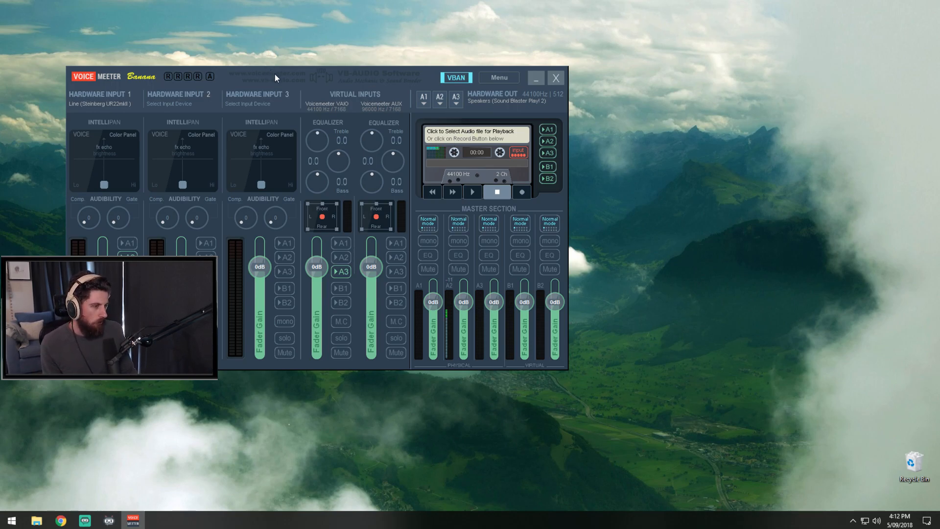
mouse_move(279, 71)
left_mouse_down()
mouse_move(350, 88)
mouse_move(230, 79)
mouse_move(265, 76)
left_mouse_up()
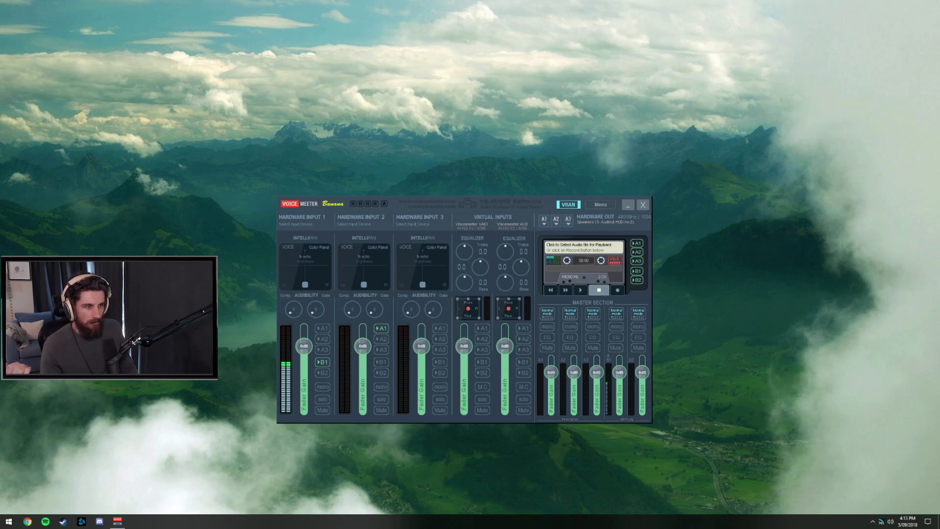
- Enable Mouse Pointer in the NDI screen capture settings on the other PC
right_click(881, 521)
mouse_move(834, 467)
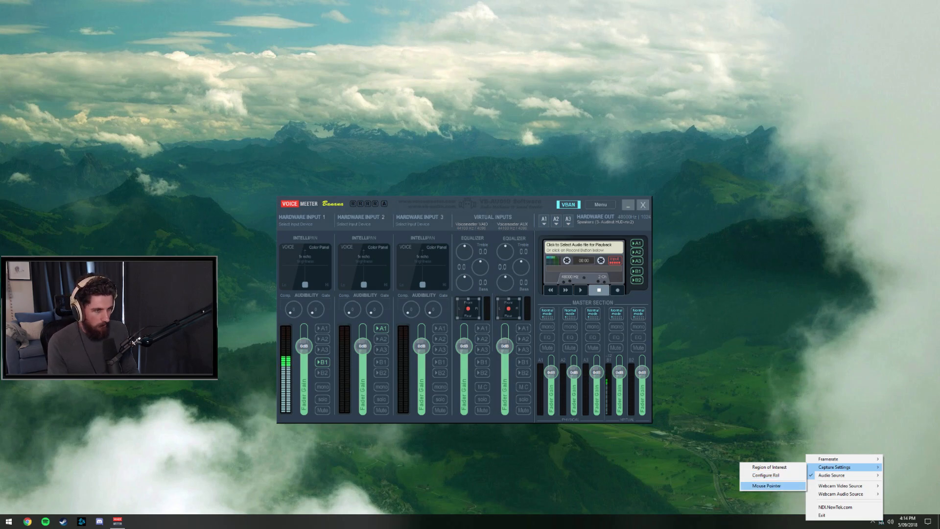
left_click(766, 485)
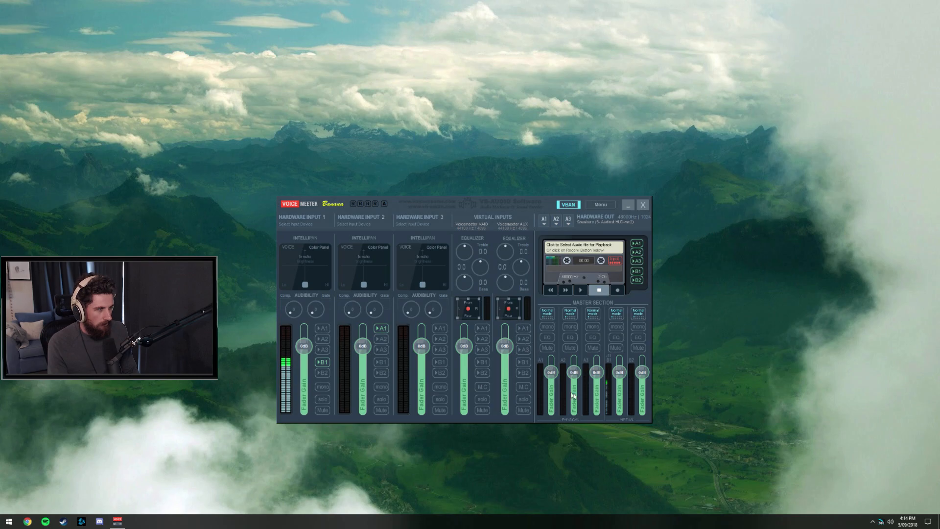
- Choose System Audio as the audio source of the NDI screen capture
right_click(882, 523)
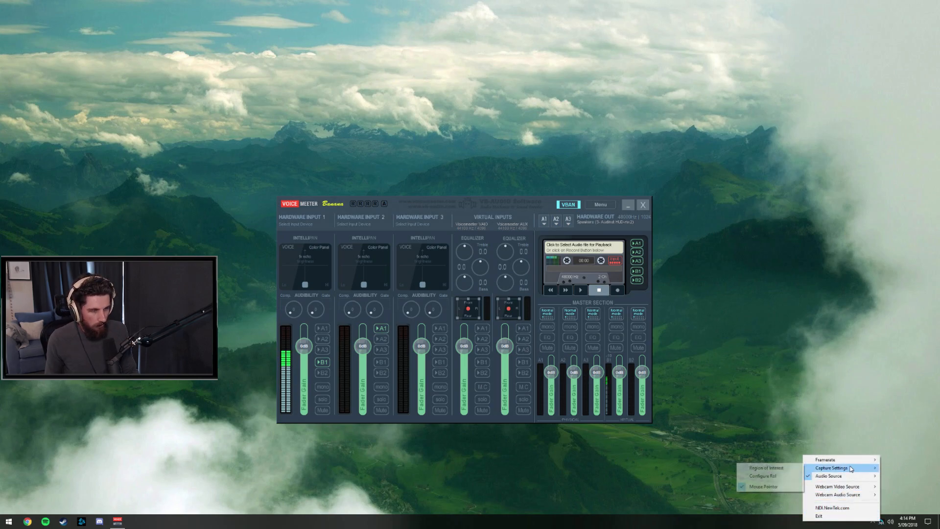
mouse_move(849, 478)
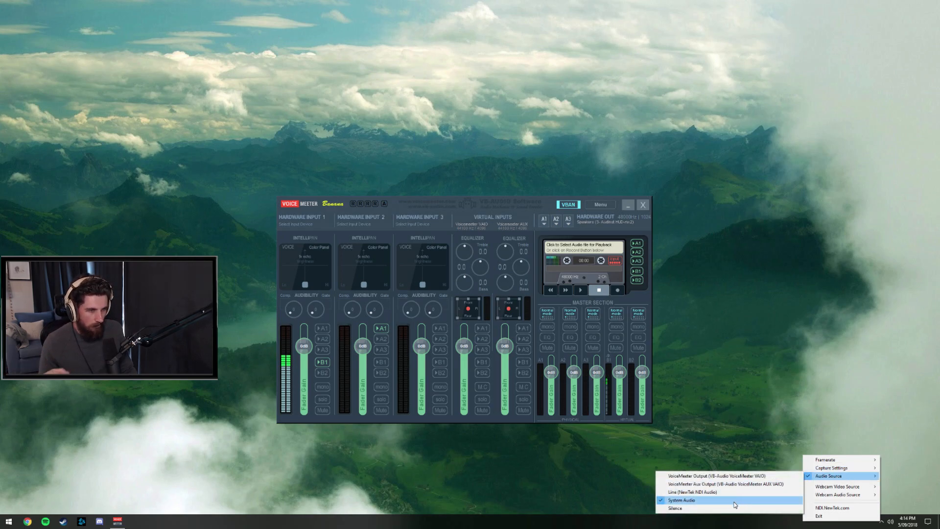
left_click(756, 501)
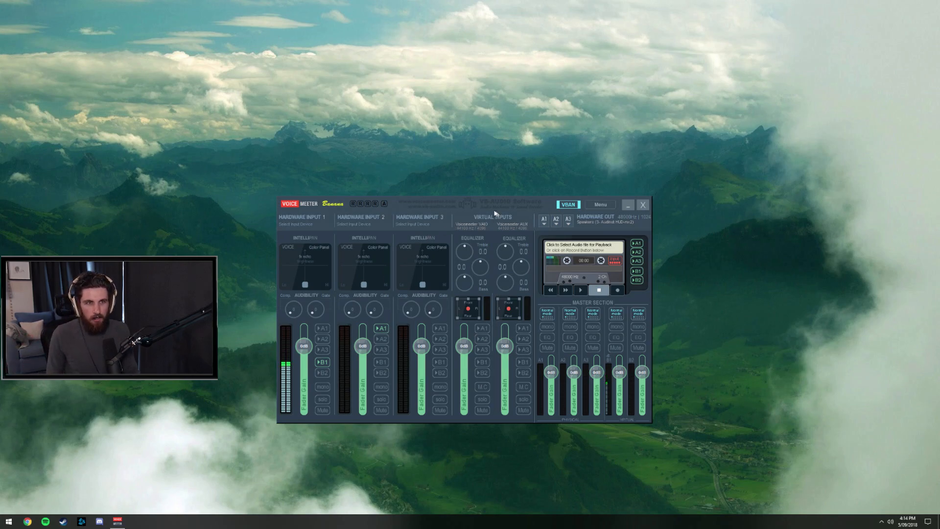
- Open the VBAN network configuration on the receiving PC and place it over the mixer
left_click_drag(442, 201, 400, 199)
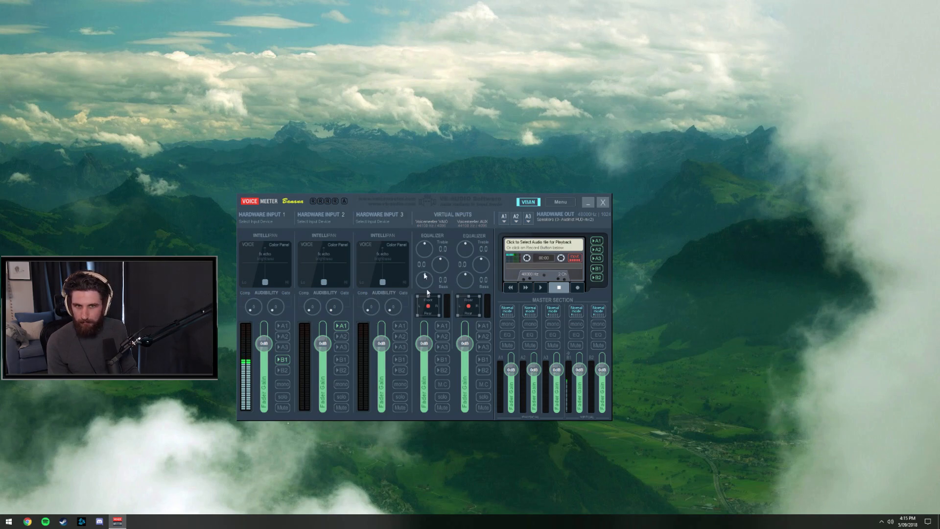
left_click_drag(400, 201, 410, 185)
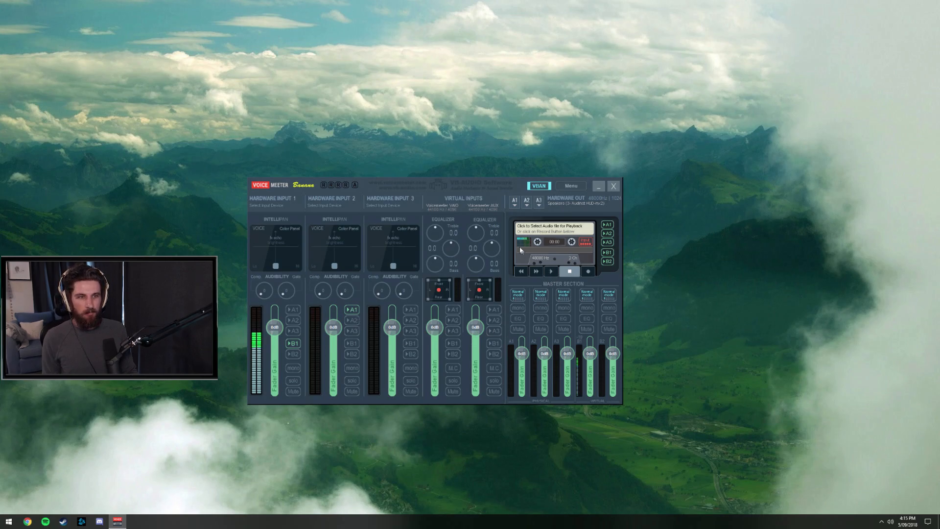
left_click(538, 186)
left_click_drag(683, 188, 410, 137)
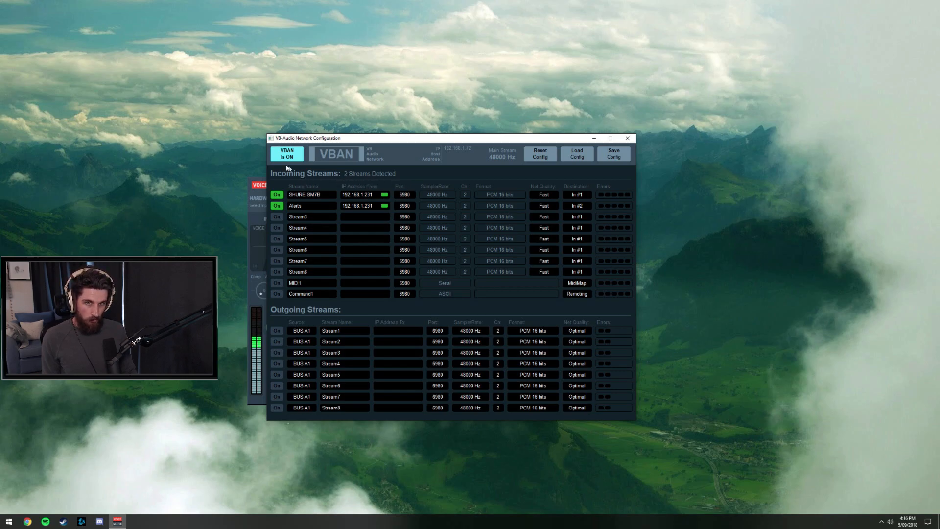
- Switch the incoming SHURE SM7B stream off and back on to test its effect on the hardware input 1 meter
left_click(280, 196)
left_click(281, 196)
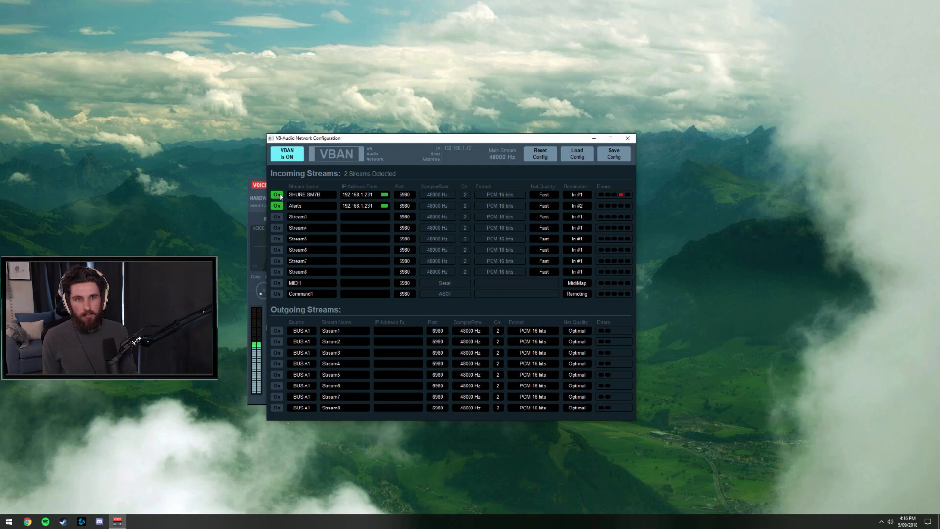
left_click(277, 194)
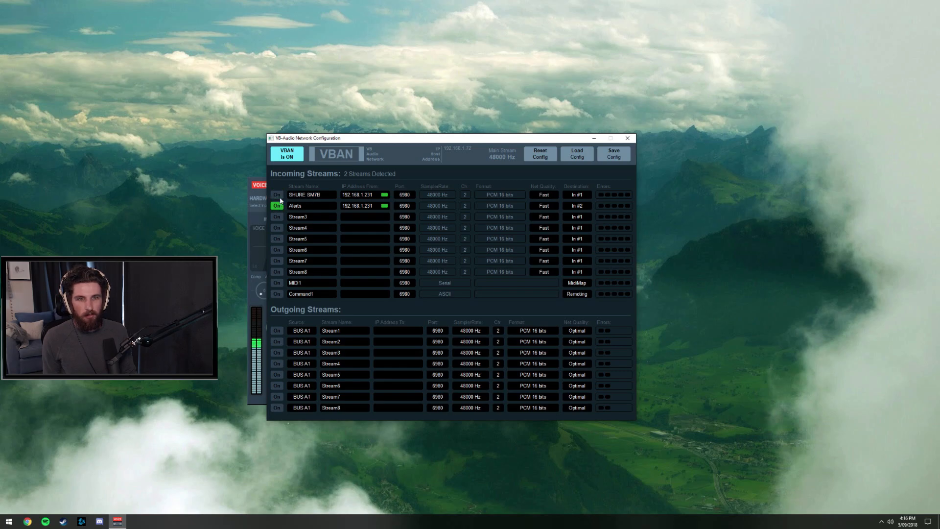
left_click_drag(374, 141, 447, 141)
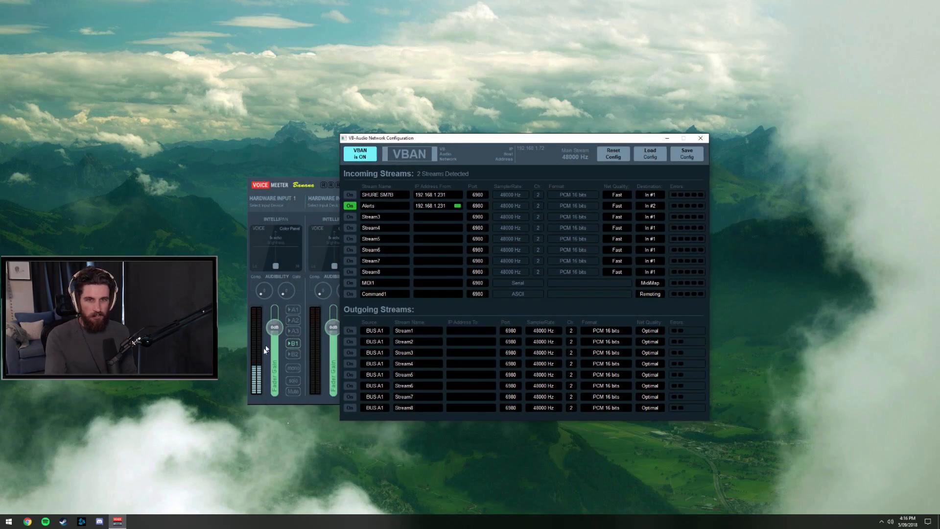
left_click(349, 195)
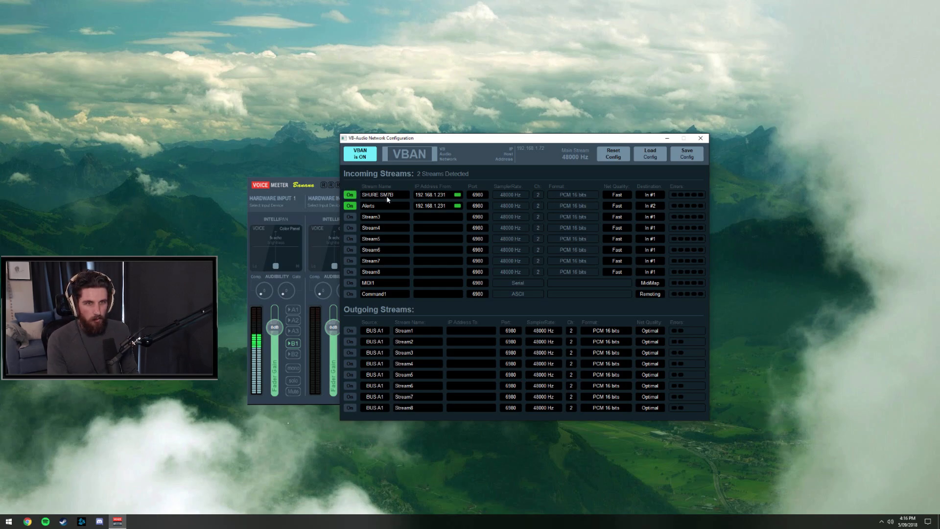
- Check the destination choices for the incoming SHURE SM7B and Alerts streams without changing them
left_click(655, 195)
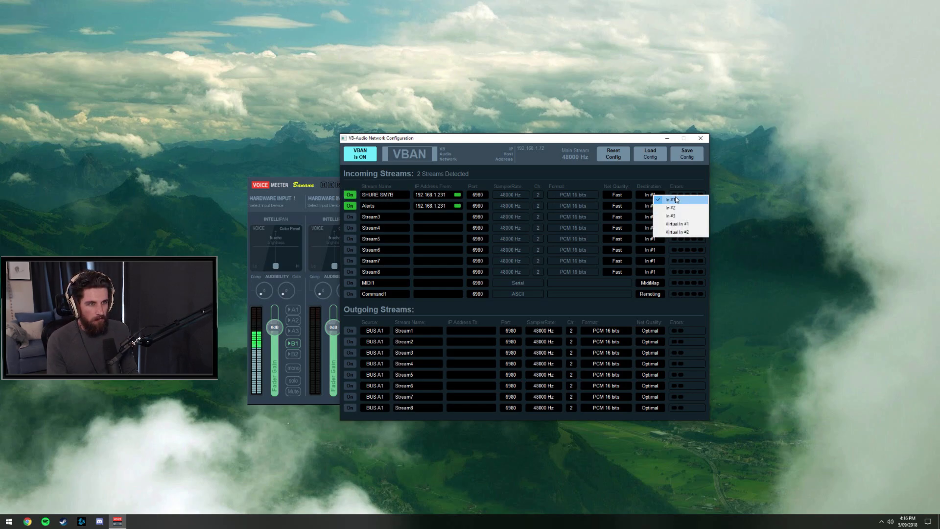
left_click(659, 173)
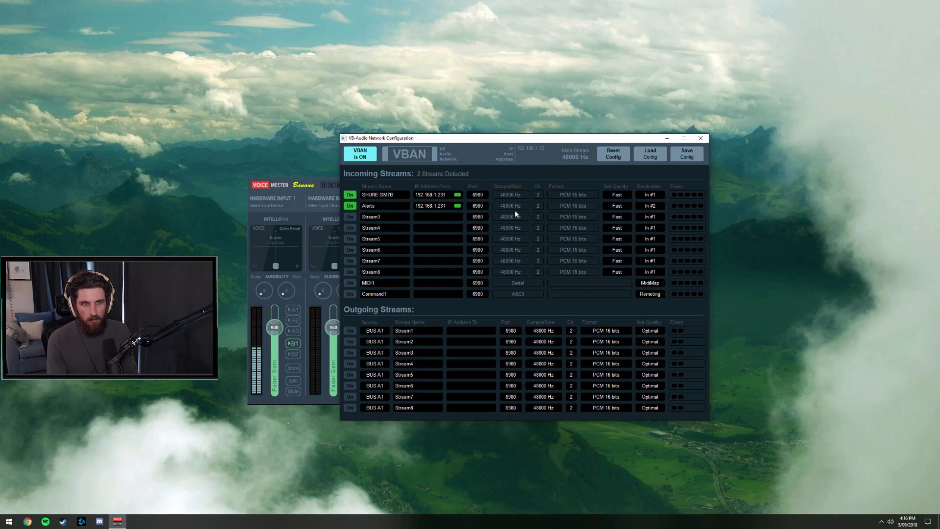
left_click(663, 210)
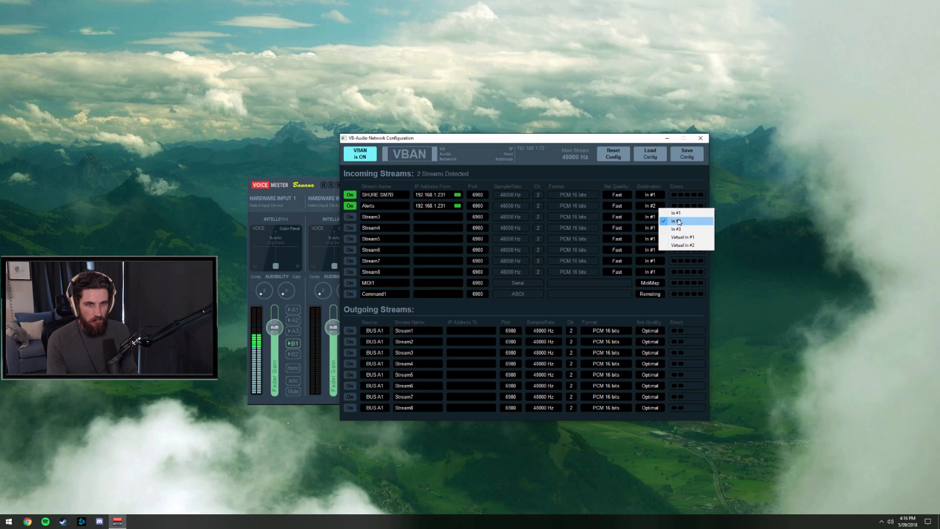
left_click_drag(593, 142, 623, 142)
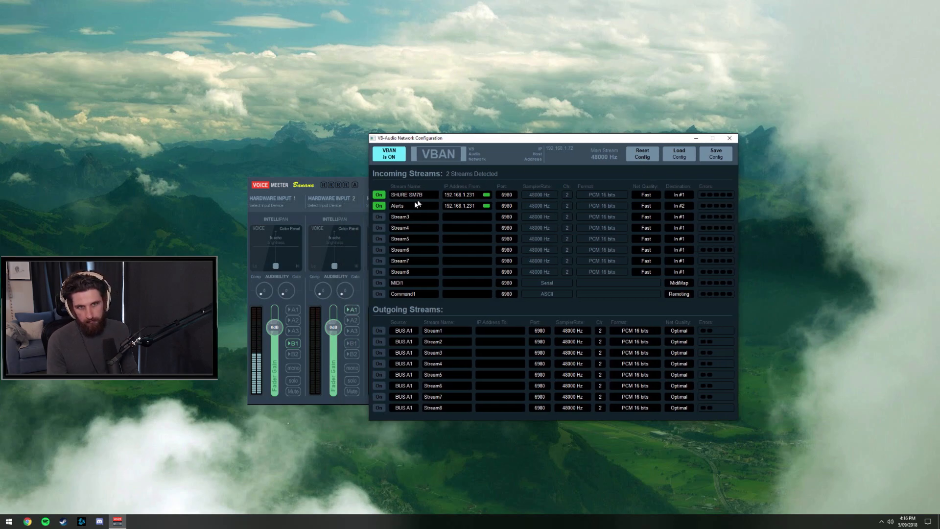
- Arrange the VBAN network configuration and the Voicemeeter mixer side by side so both are fully uncovered
left_click_drag(527, 142, 604, 82)
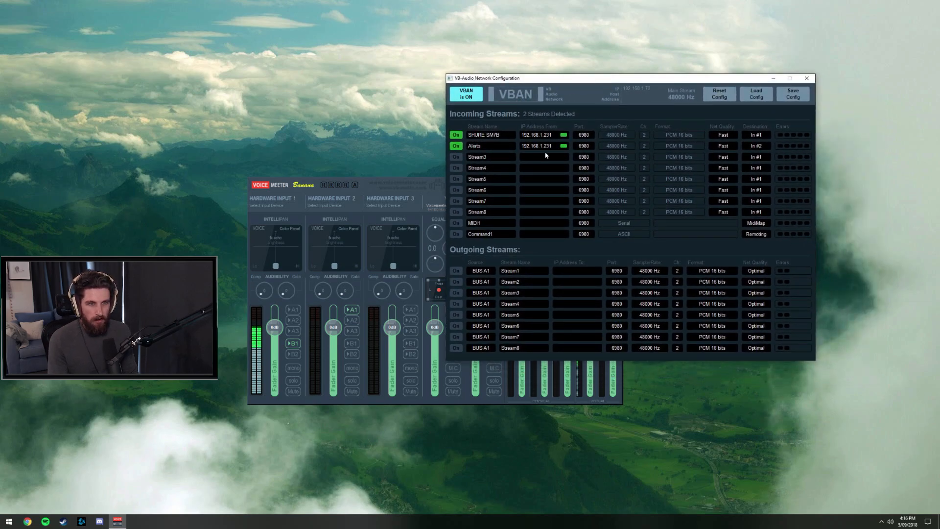
left_click_drag(364, 189, 237, 157)
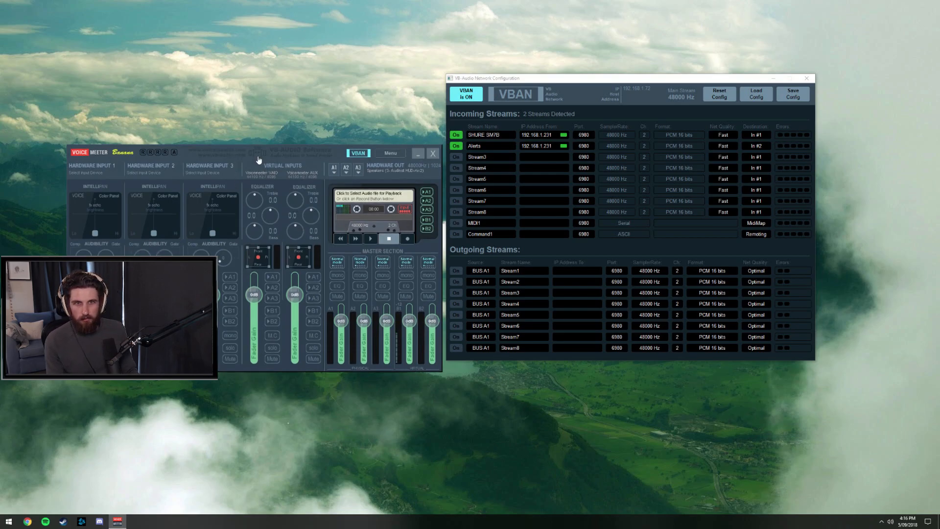
left_click_drag(541, 86, 271, 47)
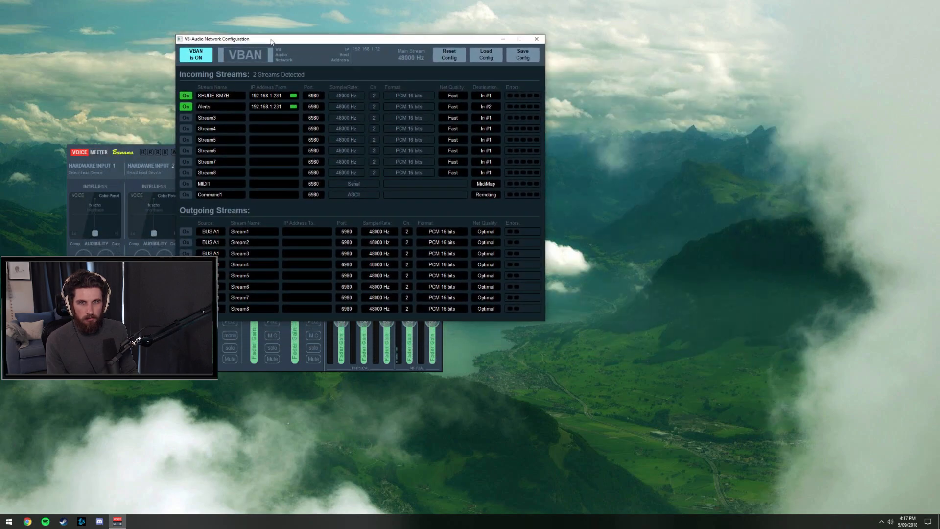
left_click_drag(128, 155, 571, 182)
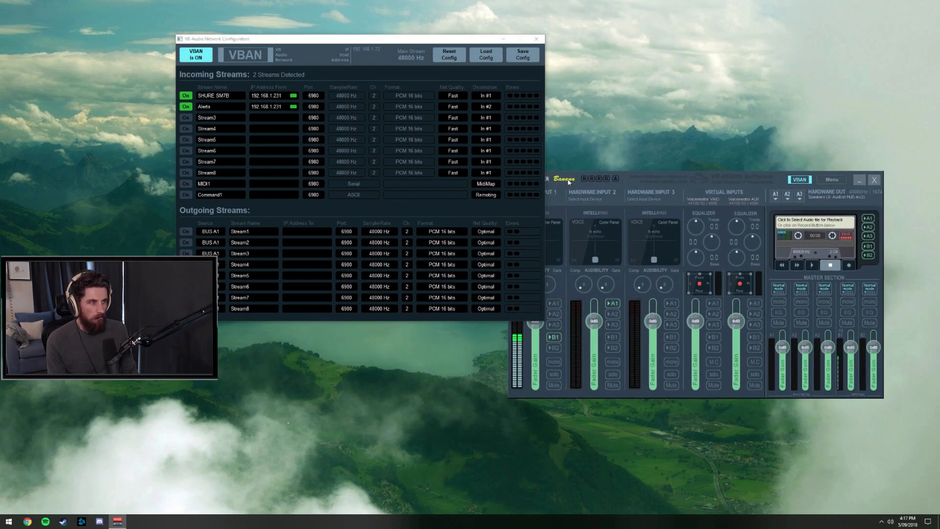
left_click_drag(398, 43, 328, 40)
left_click_drag(650, 176, 623, 173)
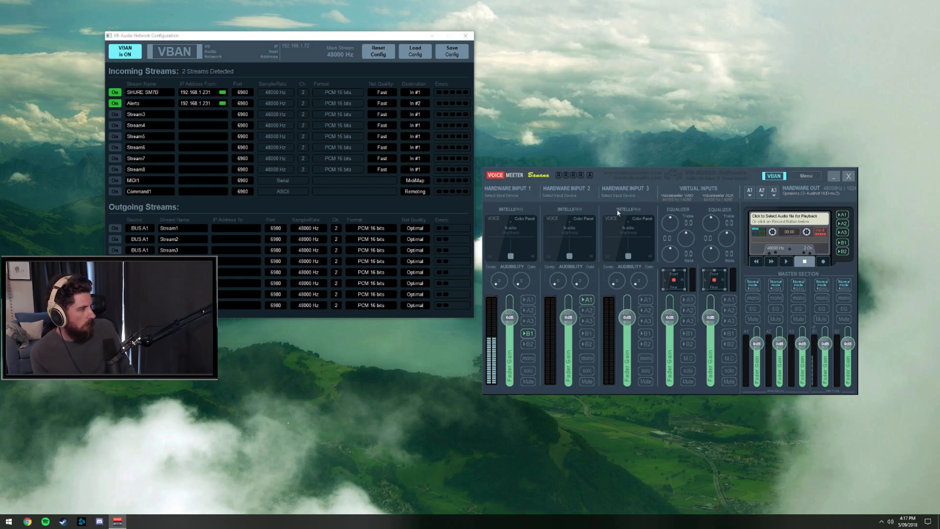
left_click_drag(603, 178, 590, 165)
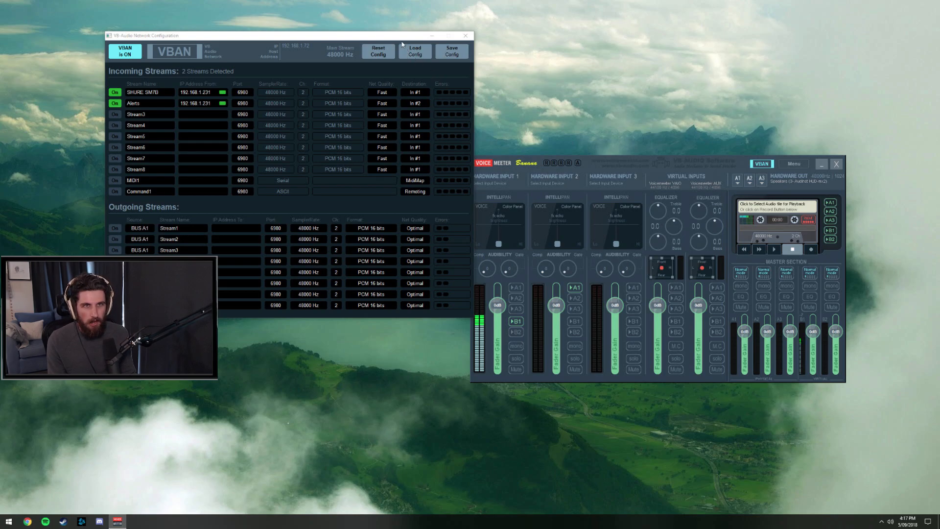
left_click_drag(402, 43, 340, 47)
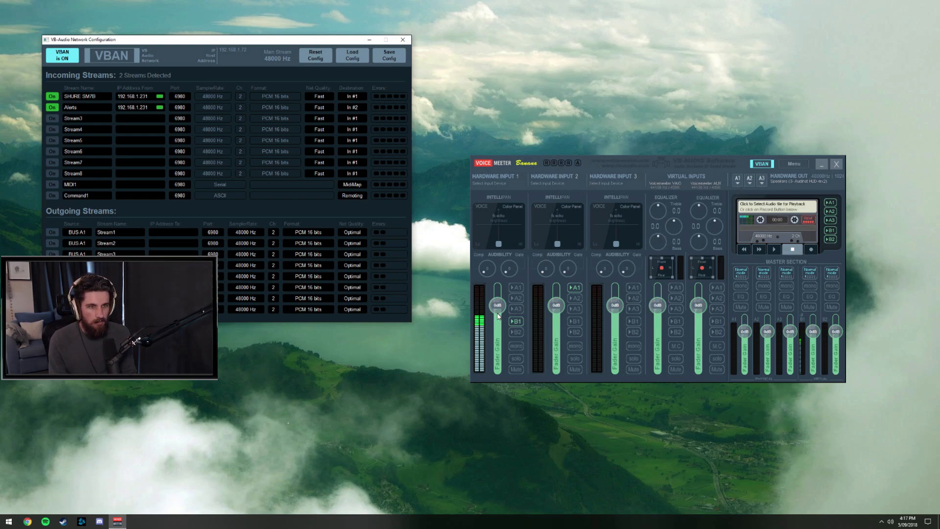
- Check the default playback and recording devices in the receiving PC's Windows Sound dialog and close it
right_click(890, 521)
left_click(881, 503)
left_click(139, 142)
left_click(160, 142)
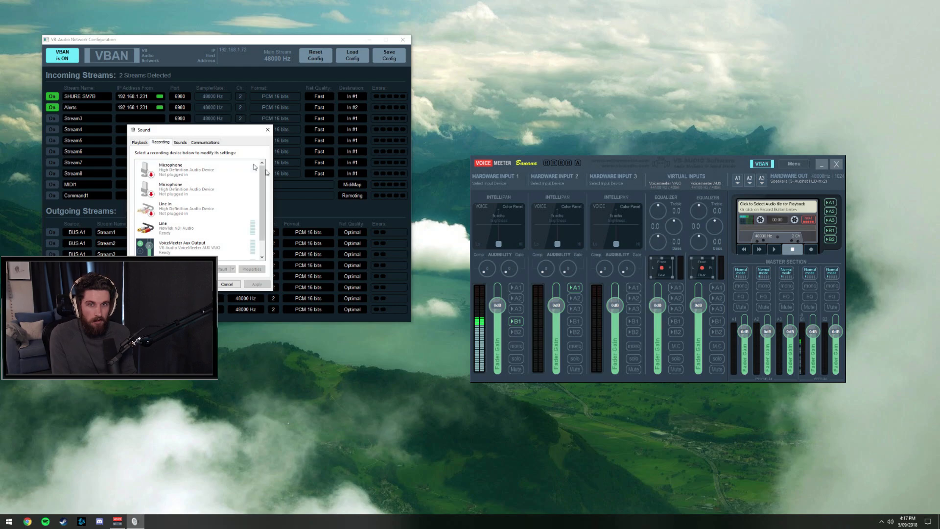
scroll(265, 197, "down", 3)
scroll(265, 215, "up", 3)
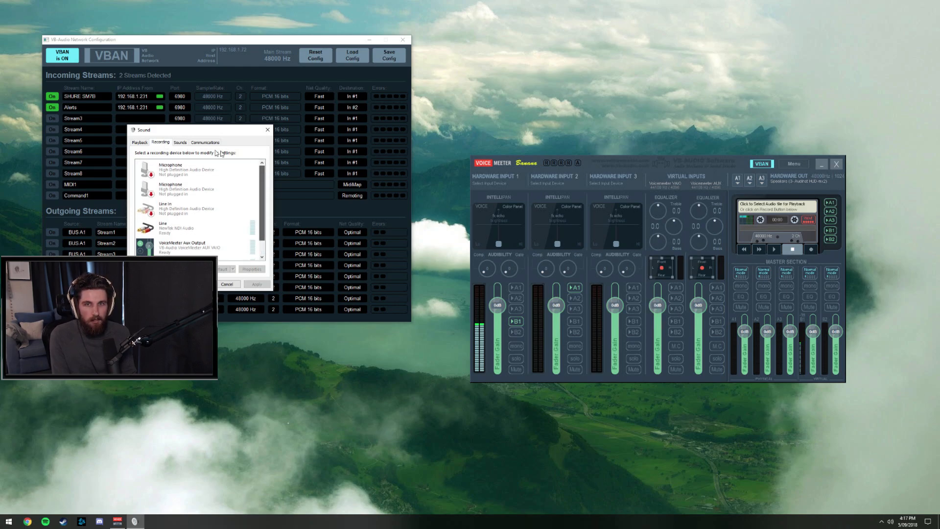
left_click(139, 142)
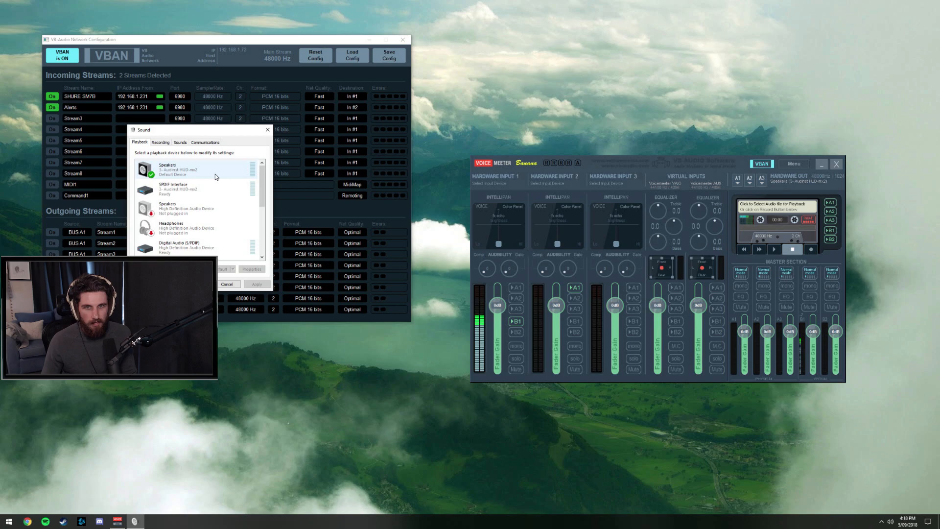
left_click(161, 142)
scroll(257, 189, "down", 1)
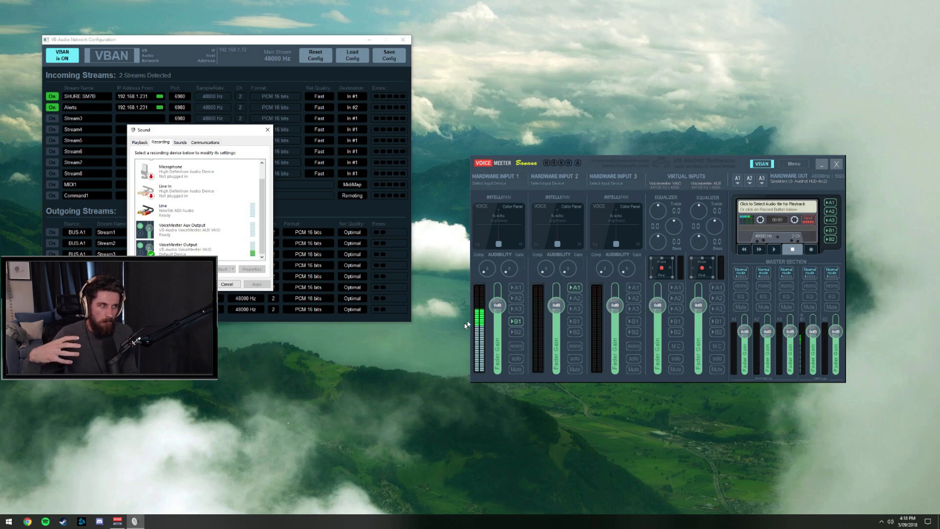
left_click(268, 133)
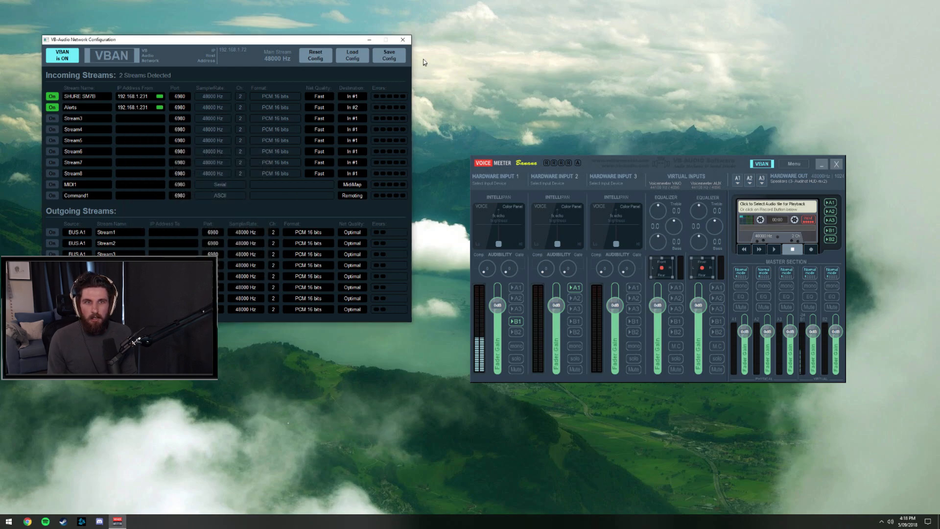
- Check the destination of the incoming Alerts stream against the mixer's hardware inputs
left_click(355, 106)
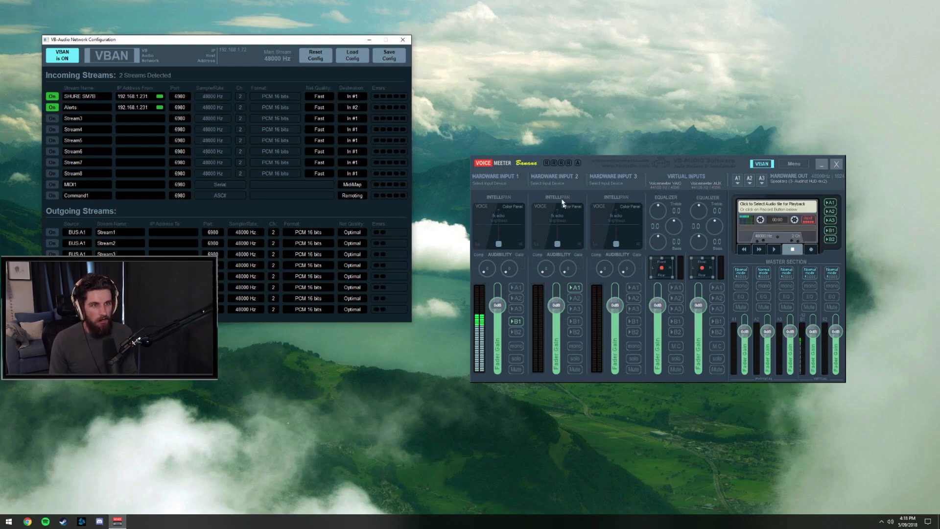
- Check the incoming streams' destinations in the VBAN network configuration, close it, and inspect Hardware Input 2's A1 routing in the mixer
left_click(762, 164)
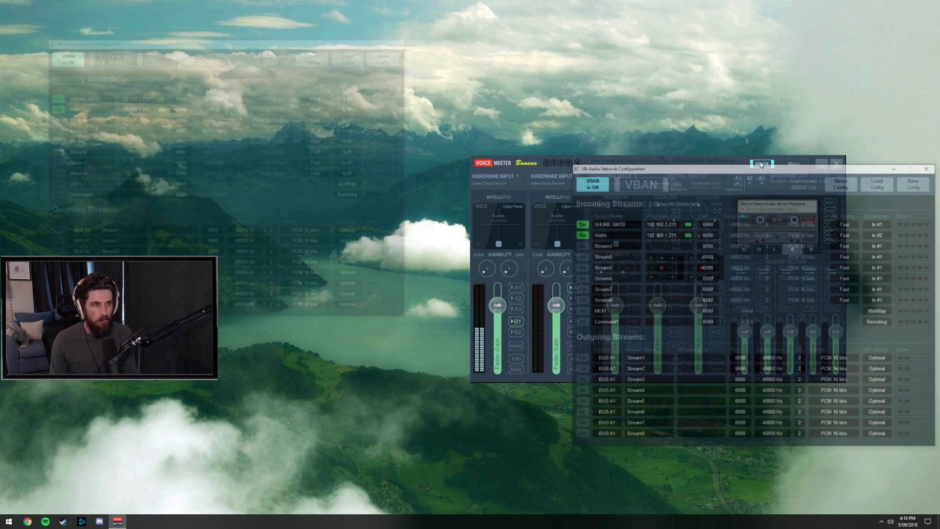
left_click_drag(749, 172, 449, 72)
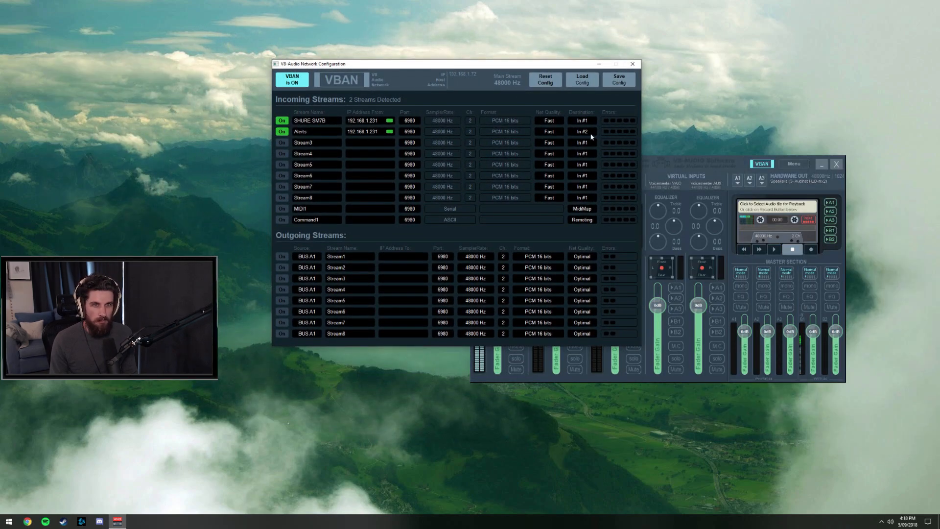
left_click(633, 63)
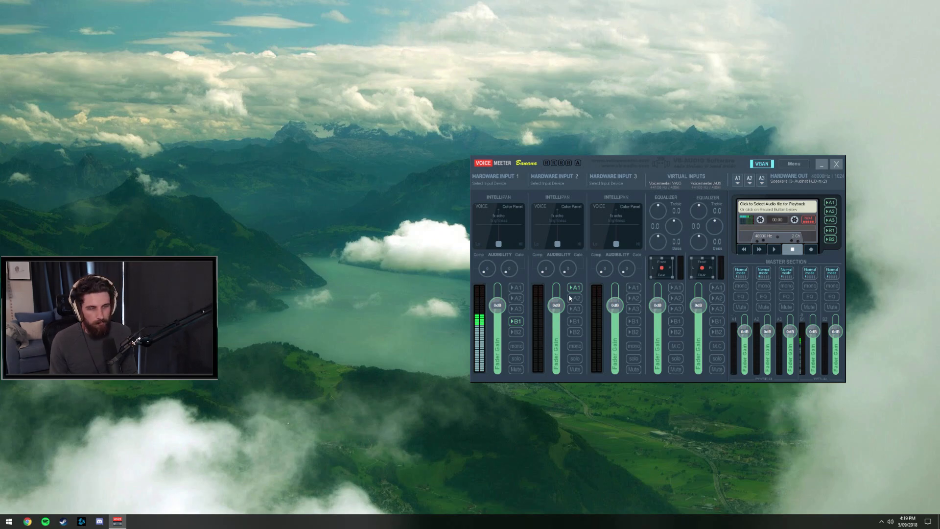
left_click_drag(605, 156, 557, 150)
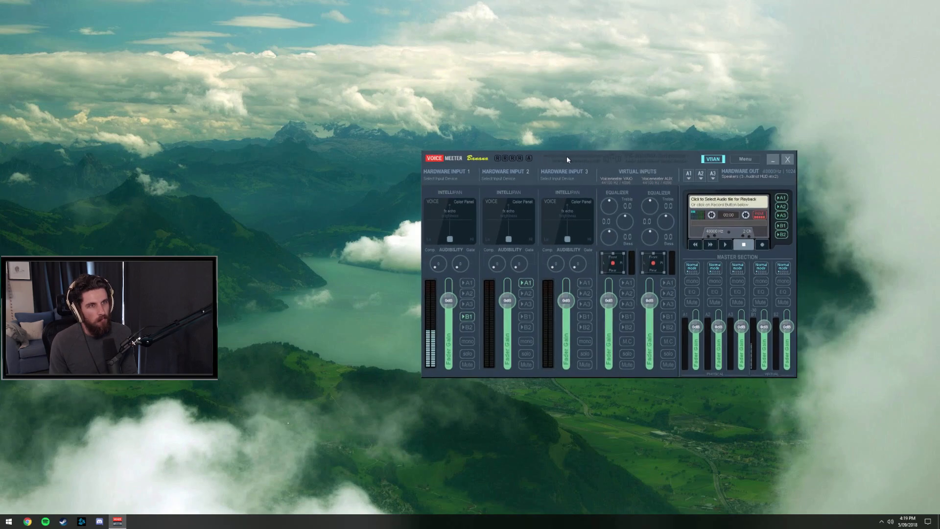
left_click(528, 284)
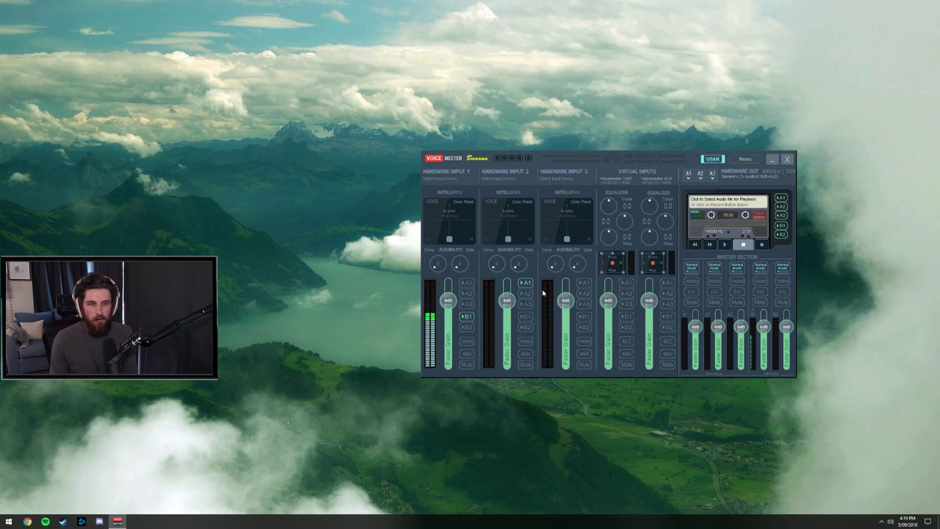
- Compare the VBAN incoming stream list side by side with the mixer's hardware inputs and close the network configuration
left_click(712, 160)
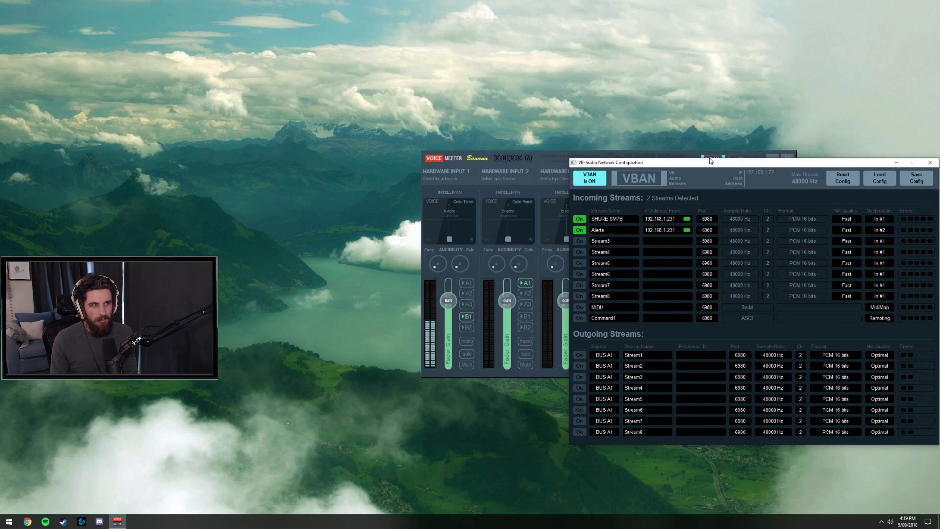
left_click_drag(729, 164, 217, 85)
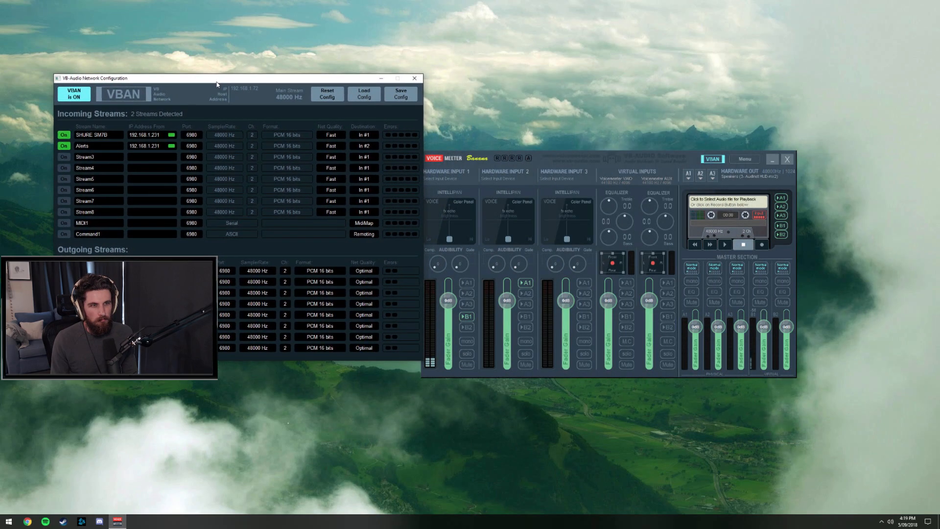
left_click(414, 79)
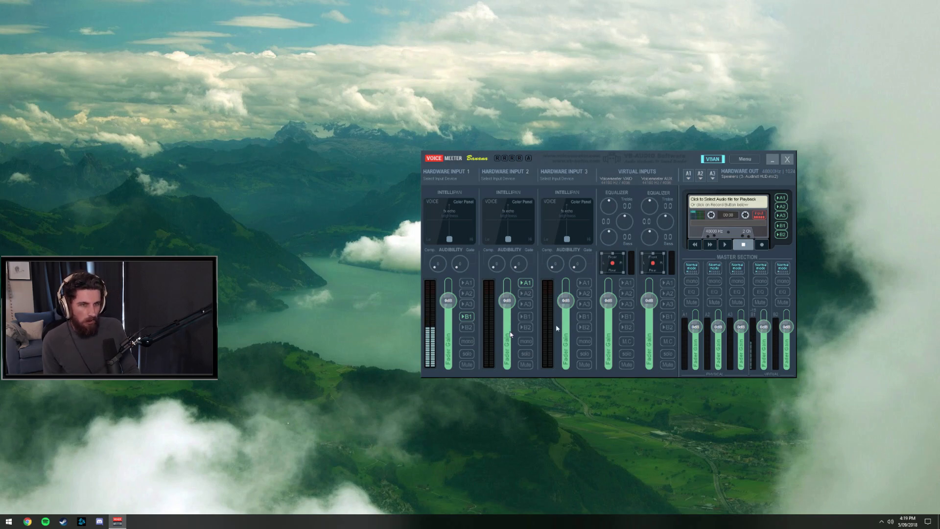
- Check the available devices for the A1 hardware output without changing the selection
left_click_drag(580, 156, 510, 156)
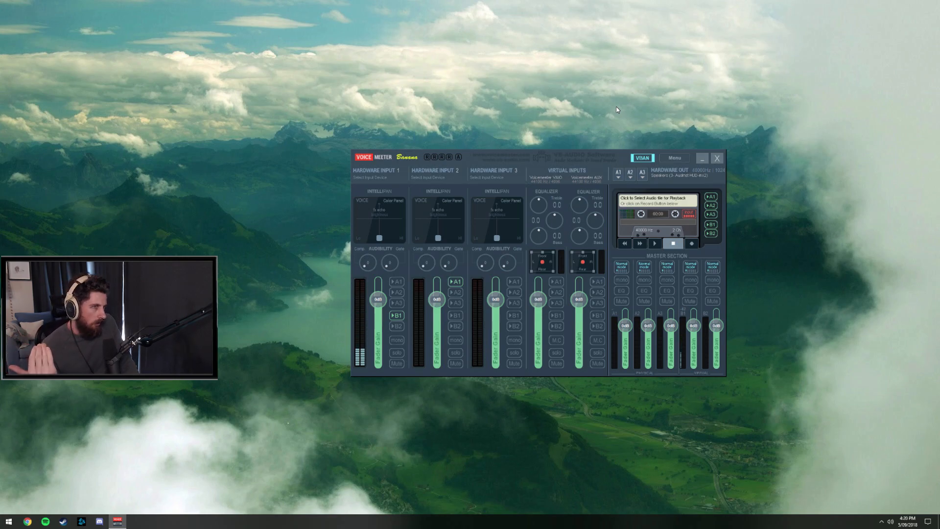
left_click(630, 175)
left_click(618, 175)
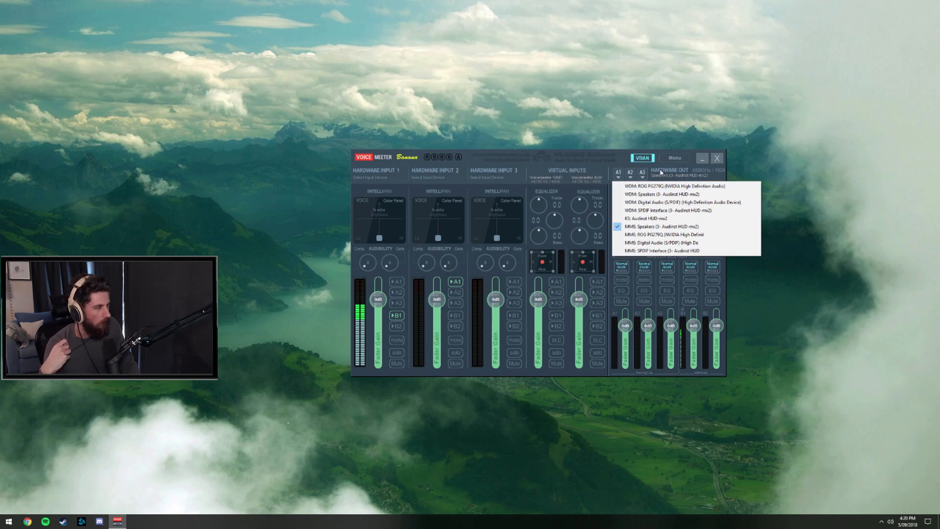
mouse_move(514, 158)
left_mouse_down()
mouse_move(493, 156)
mouse_move(524, 163)
left_mouse_up()
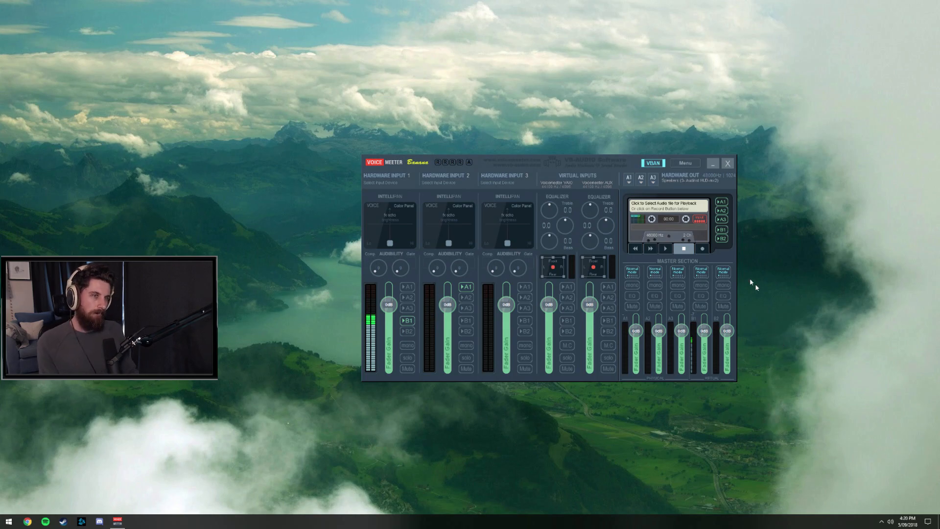
left_click_drag(503, 161, 475, 158)
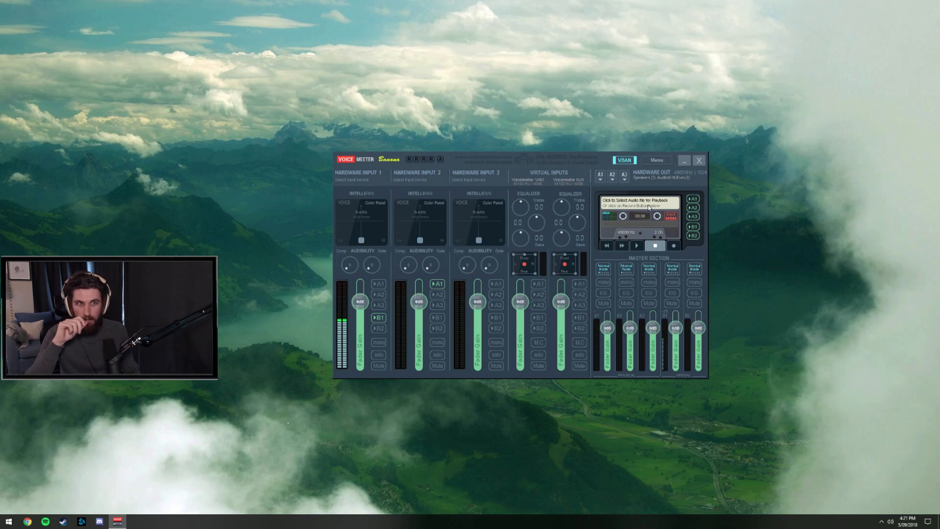
left_click_drag(473, 155, 451, 148)
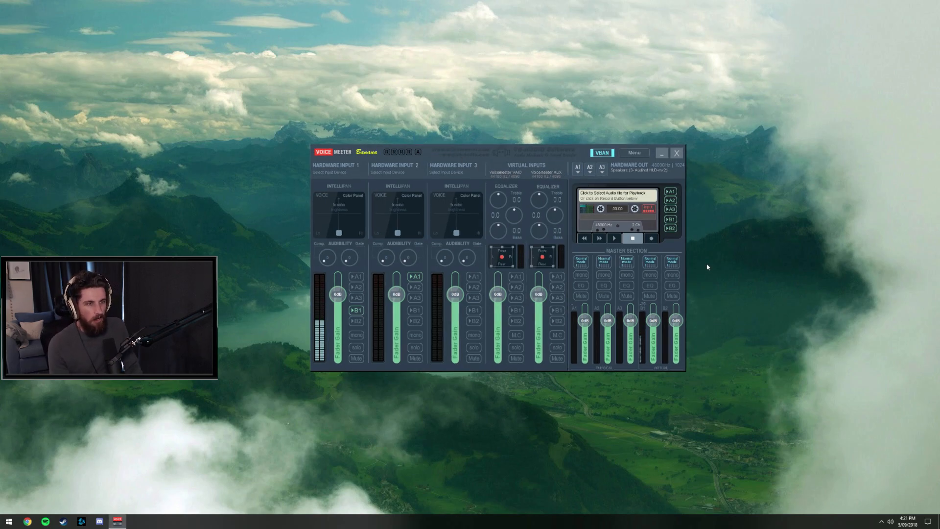